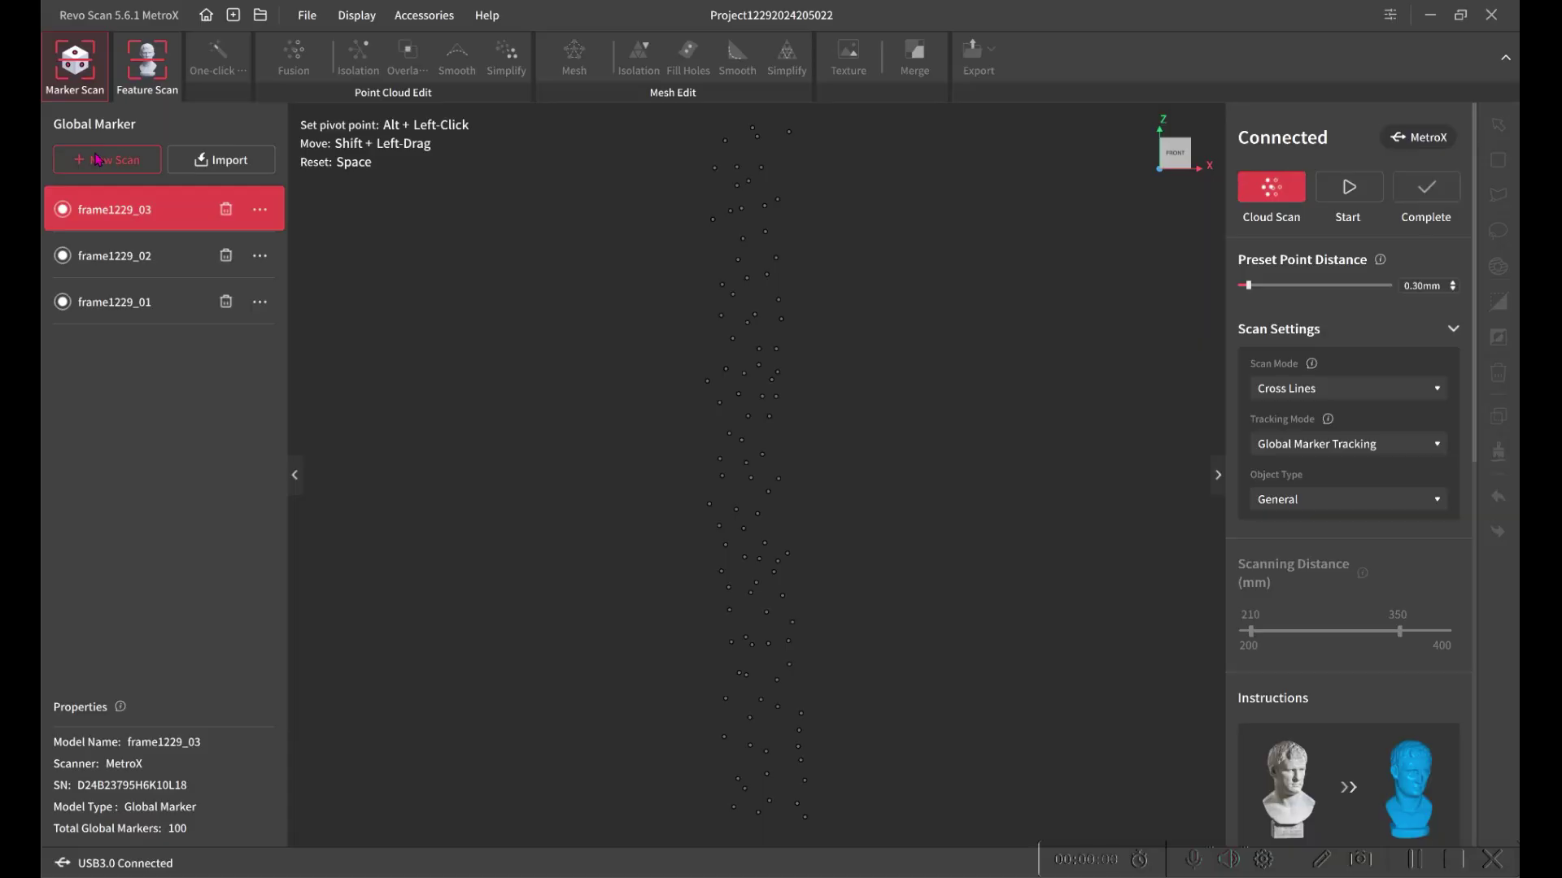
Step: Start a new Full Field scan with Global Marker Tracking and live-preview the marker plate
{"action": "left_click", "coordinate": [98, 161]}
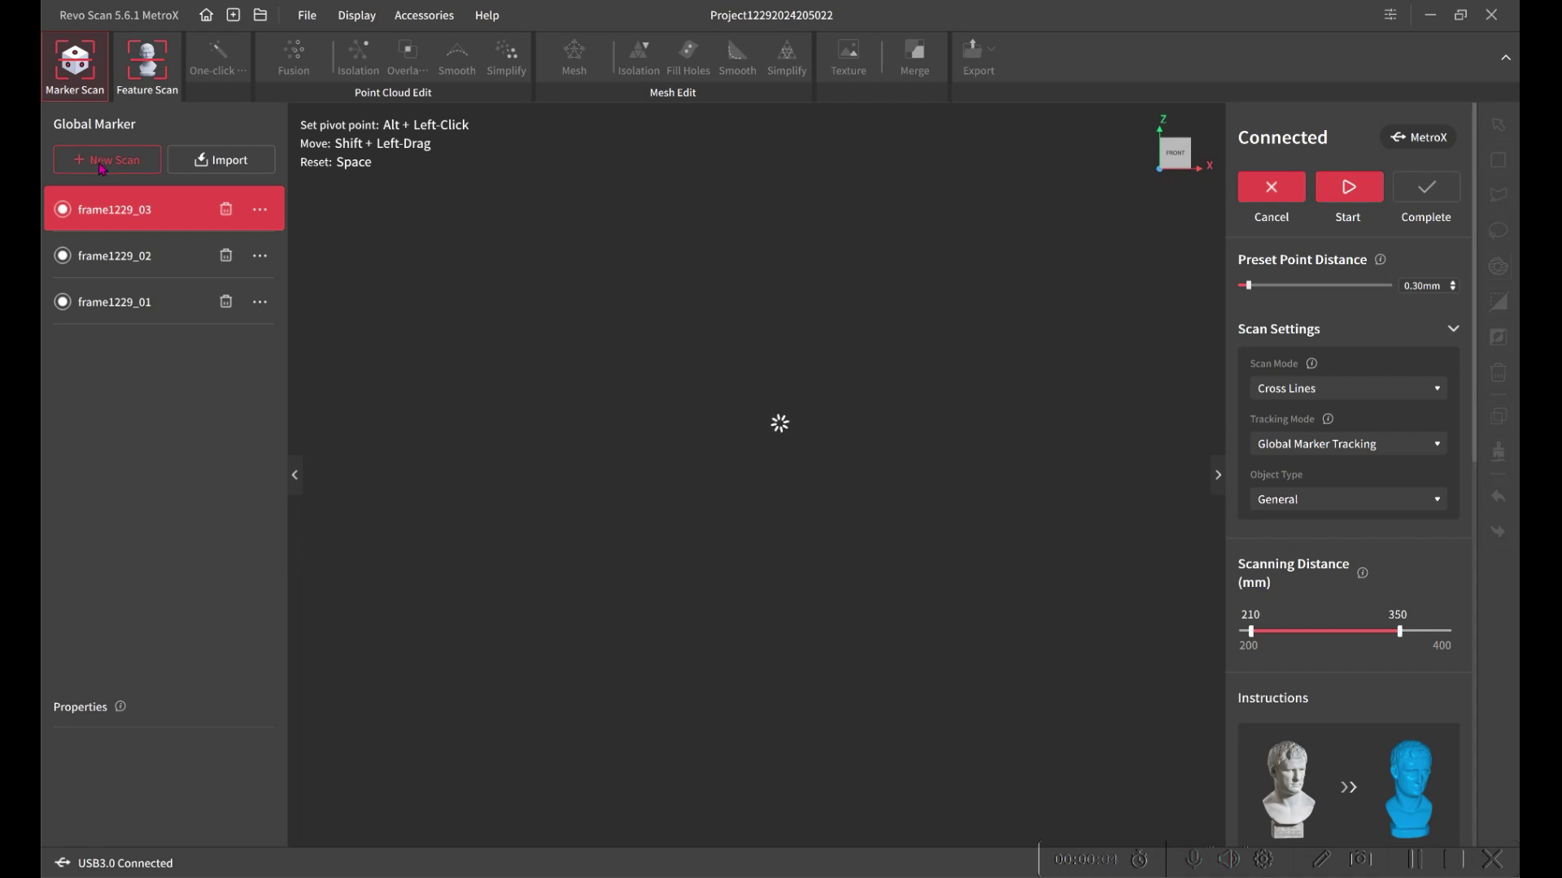
{"action": "left_click", "coordinate": [1349, 187]}
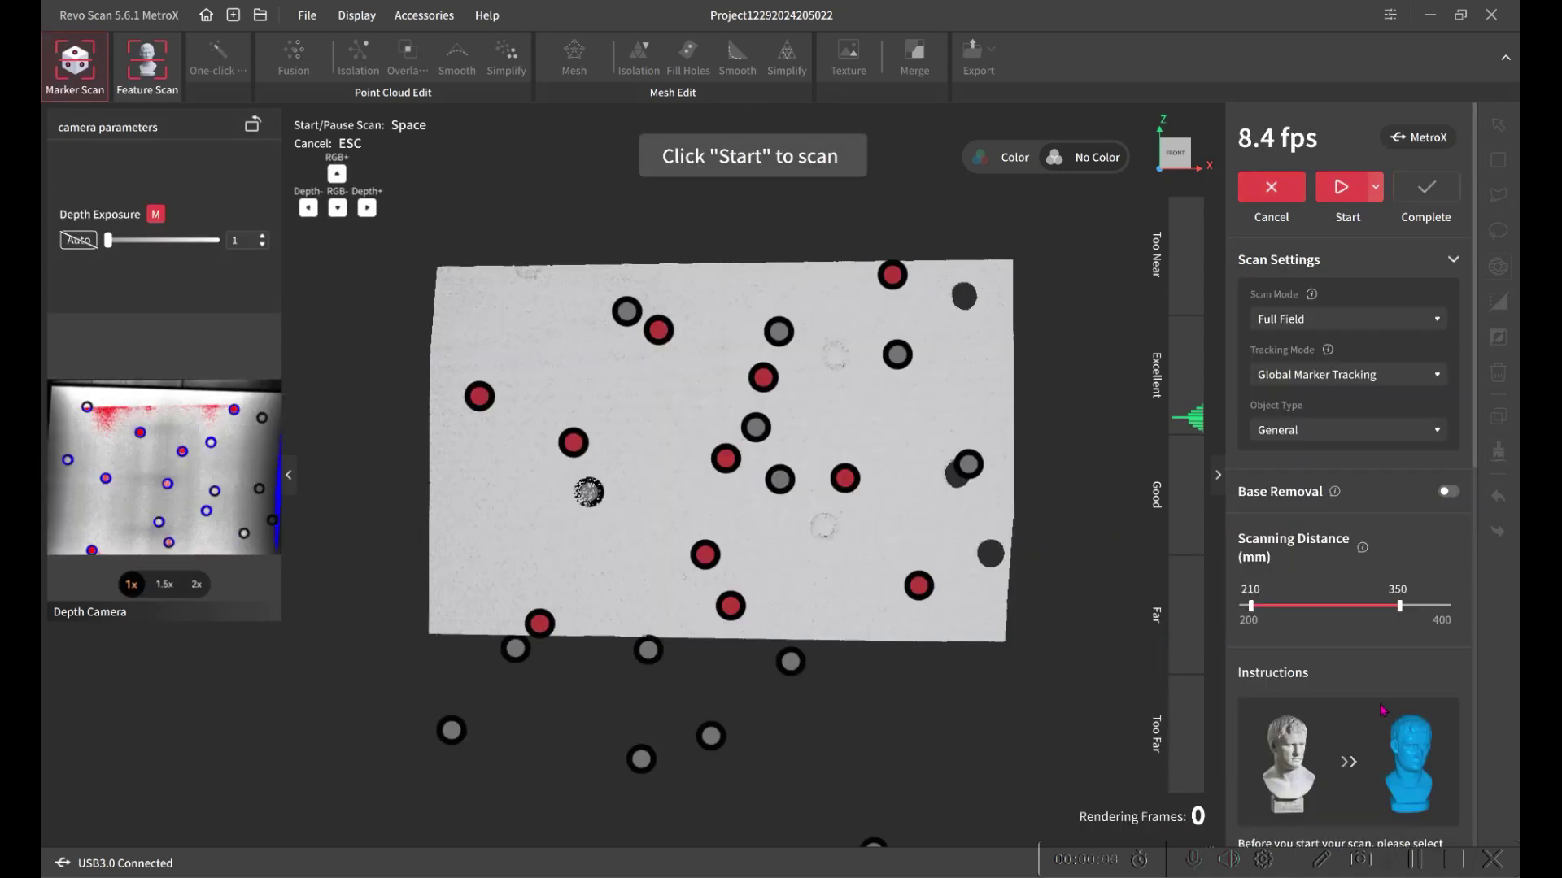
Step: Record the scan along the full marker plate, capturing 245 frames
{"action": "left_click", "coordinate": [1343, 190]}
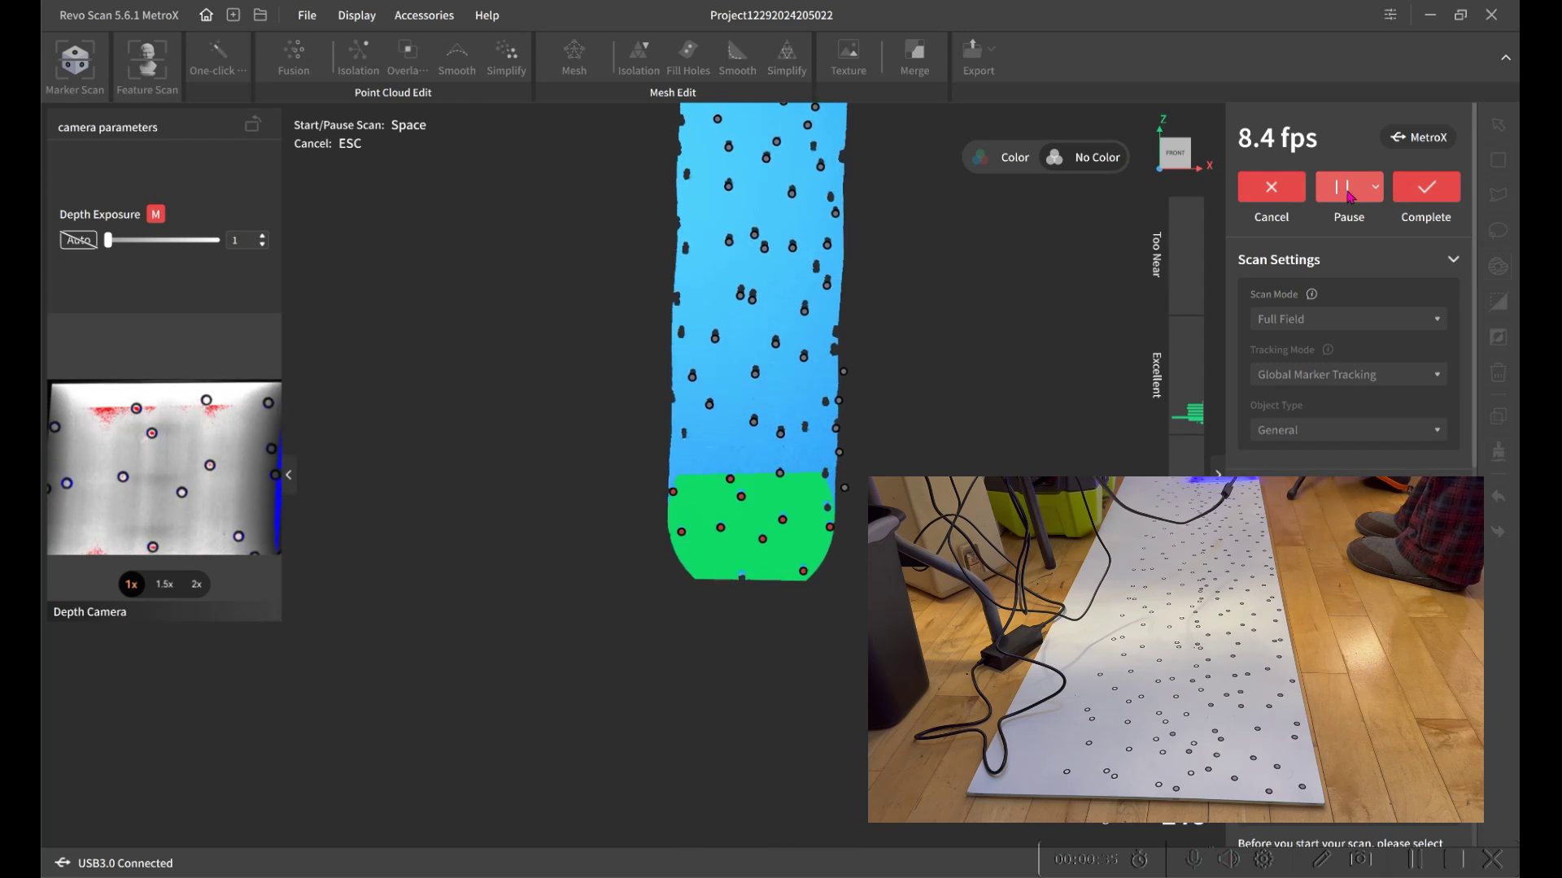
Step: Complete scan 1229_01, then fuse and mesh it into 642,911 polygons
{"action": "left_click", "coordinate": [1347, 193]}
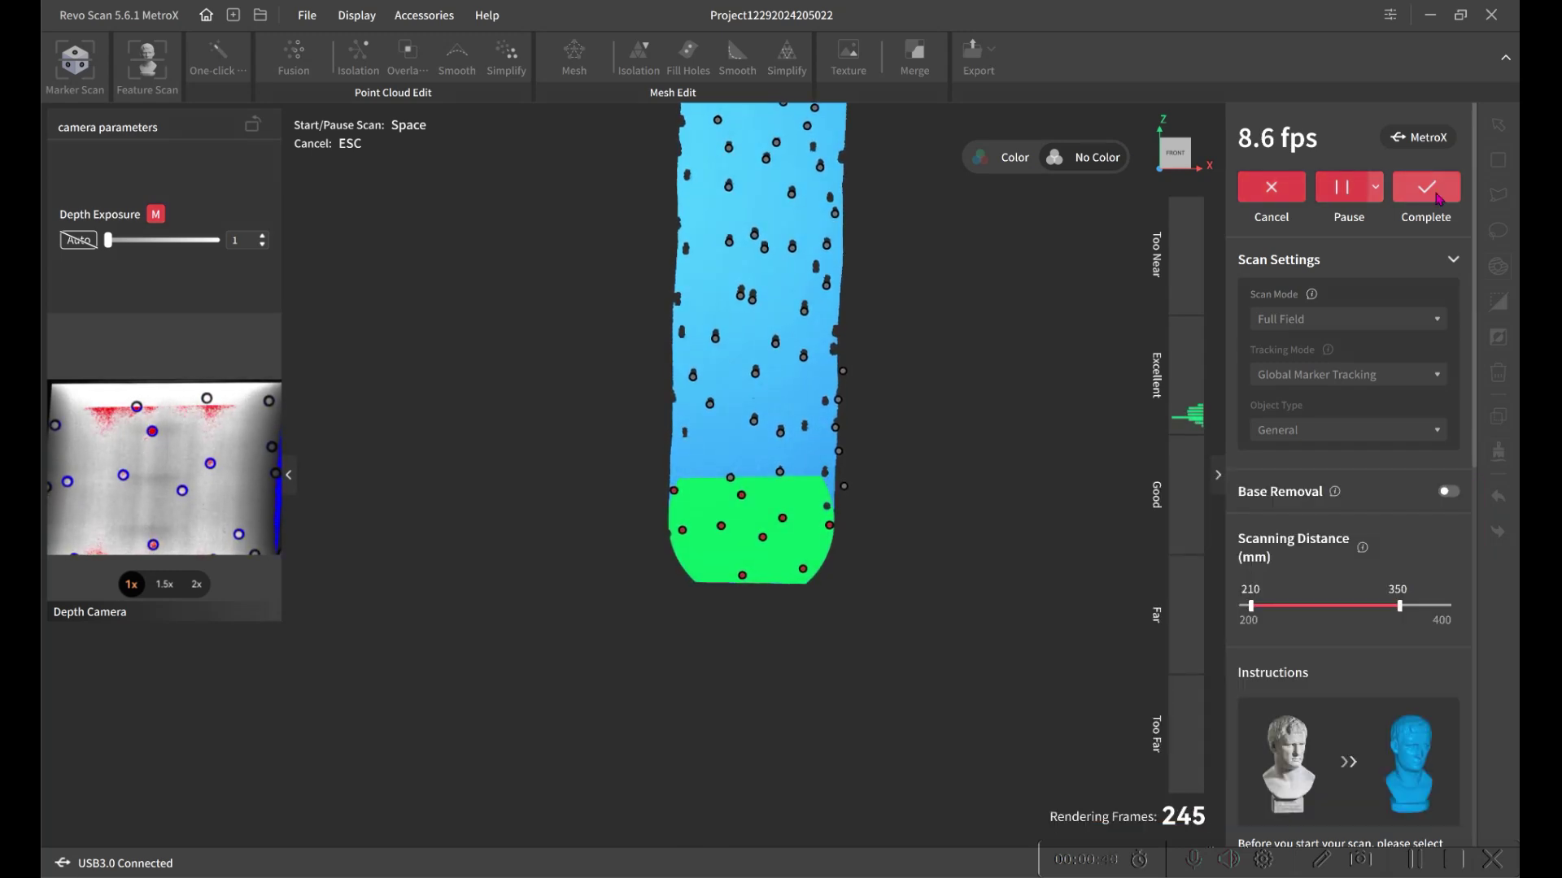
{"action": "left_click_drag", "start_coordinate": [865, 541], "coordinate": [602, 578]}
{"action": "left_click", "coordinate": [293, 57]}
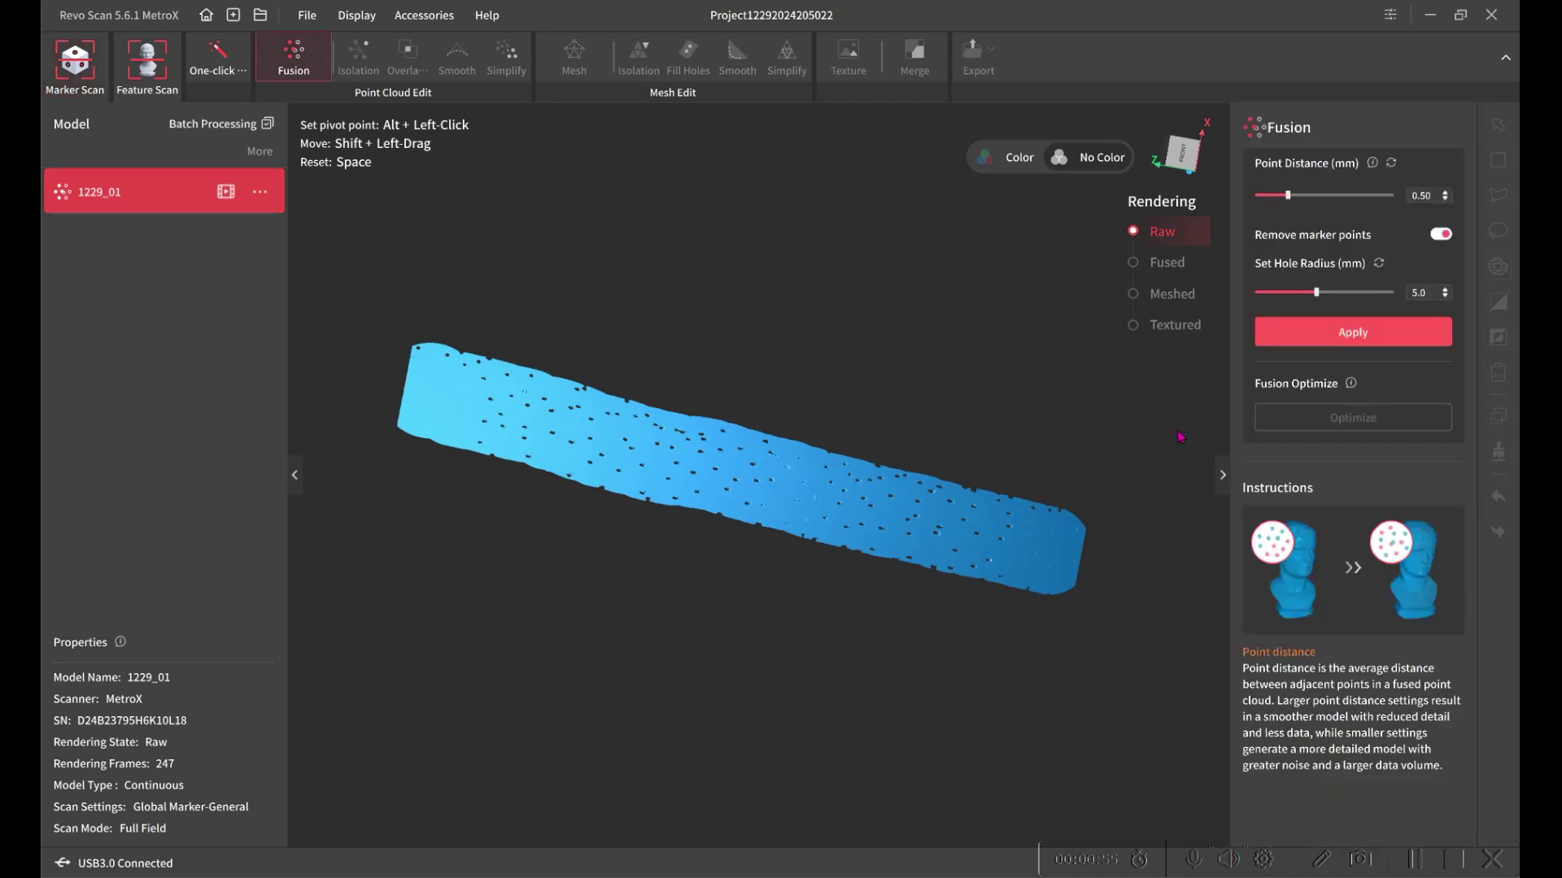
{"action": "left_click", "coordinate": [1334, 333]}
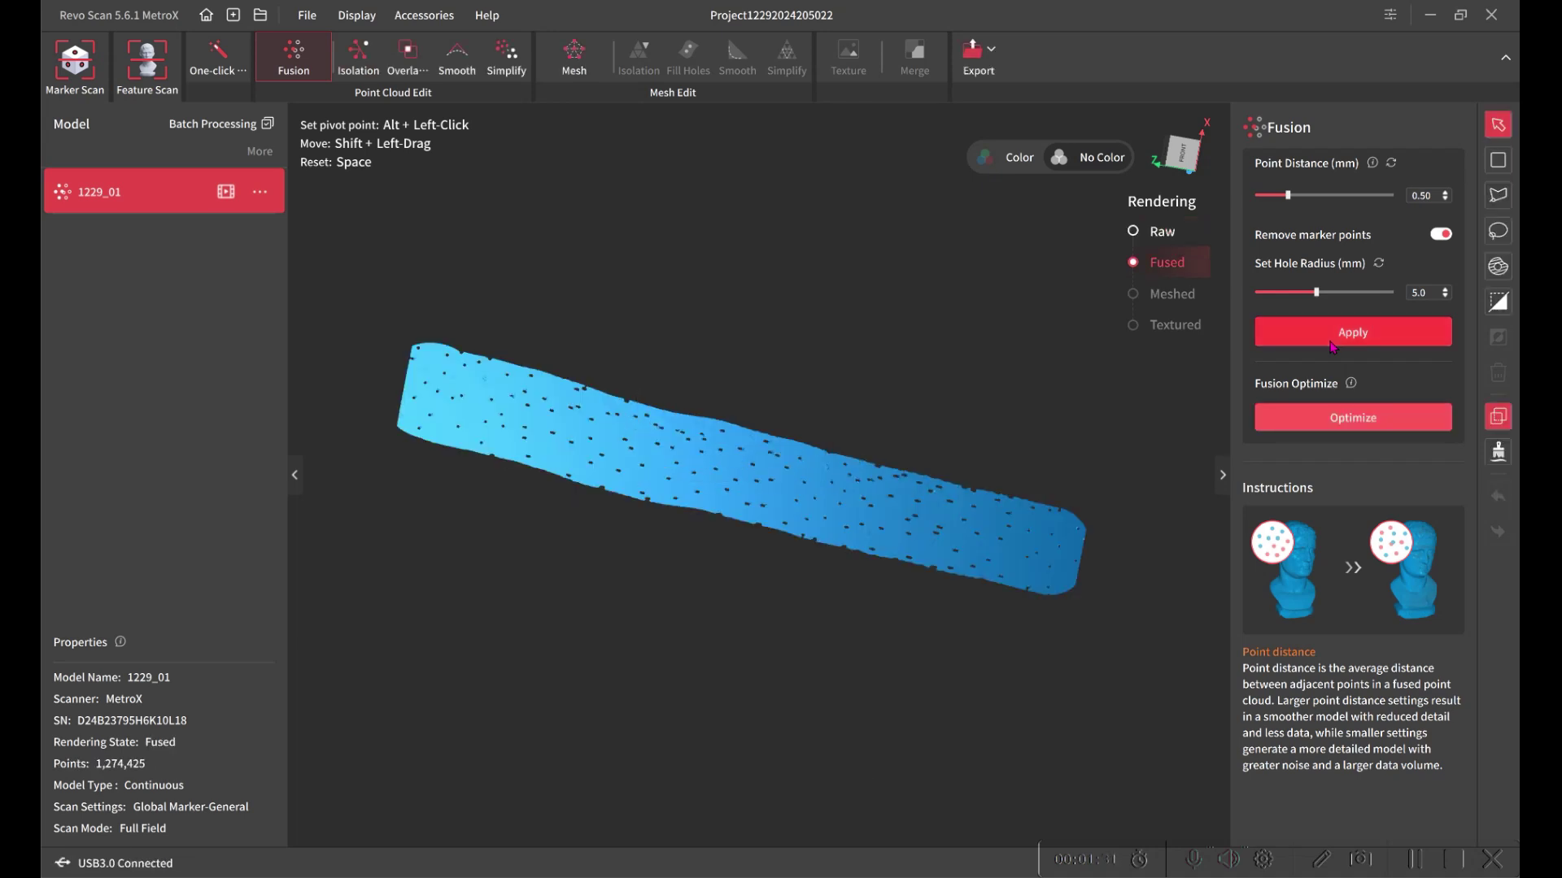
{"action": "left_click", "coordinate": [1335, 356]}
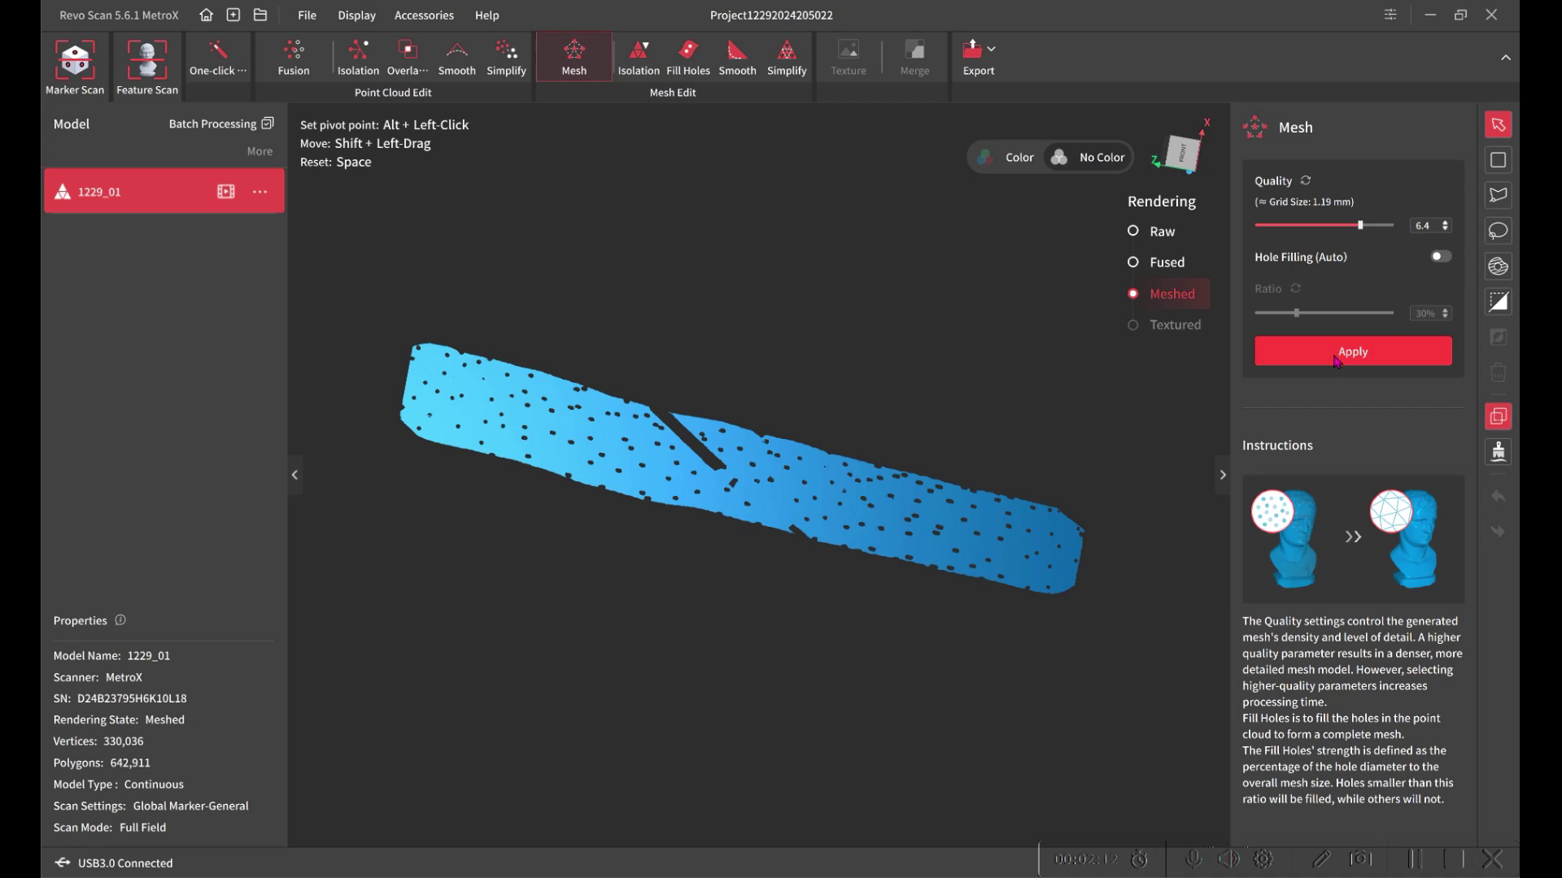
Step: Export the mesh as a .ply file and dismiss the saved confirmation
{"action": "left_click", "coordinate": [978, 57]}
{"action": "left_click", "coordinate": [979, 116]}
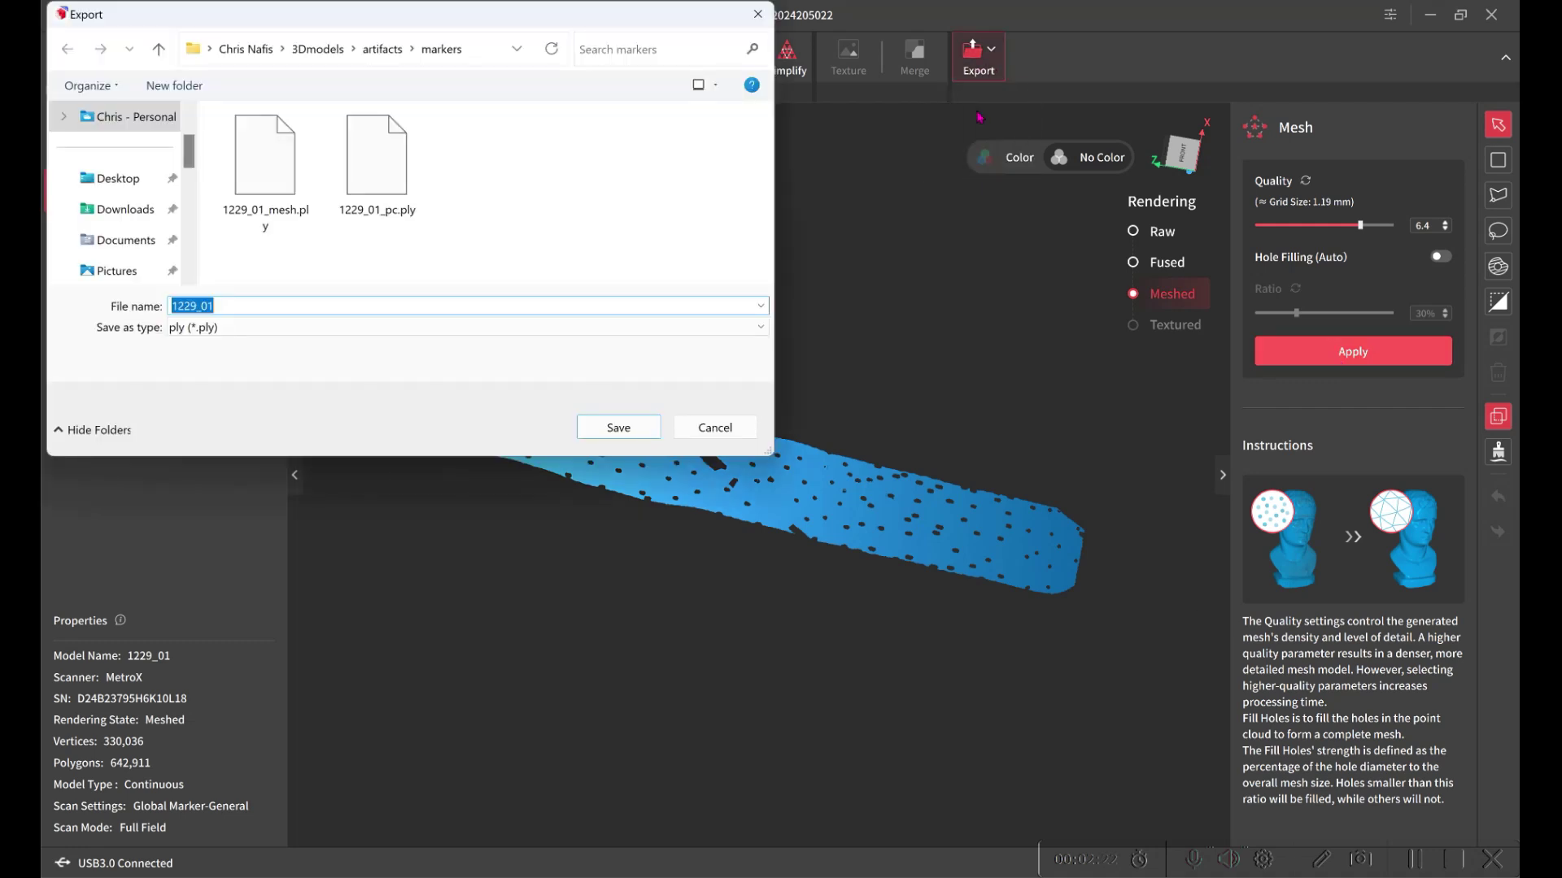
{"action": "left_click", "coordinate": [631, 432]}
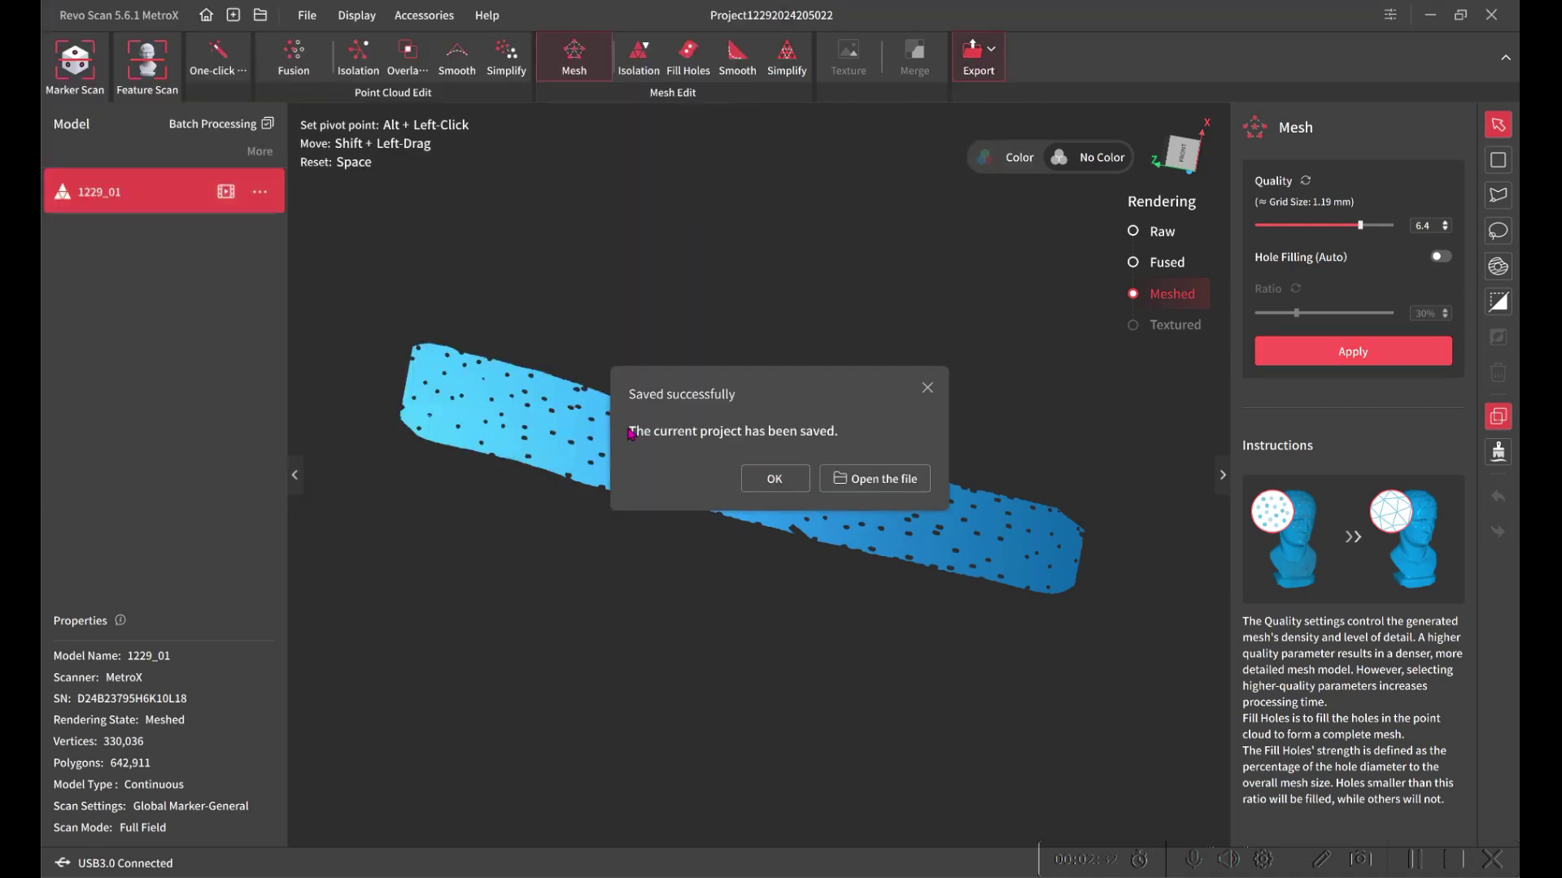
{"action": "left_click", "coordinate": [775, 478]}
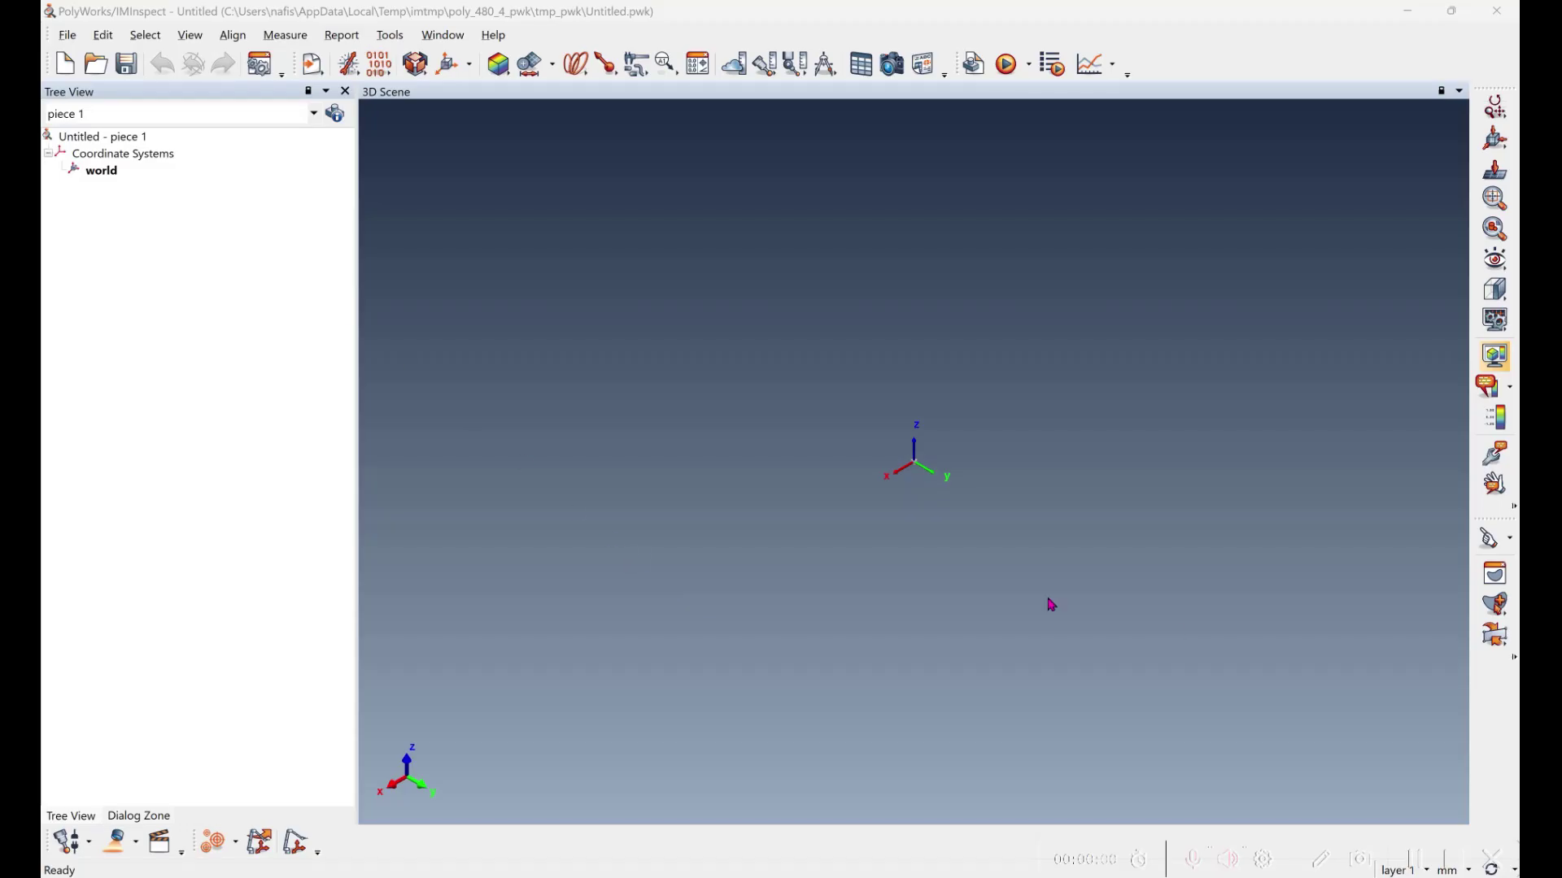
Step: Import the exported 1229_01 PLY mesh into PolyWorks in millimetres
{"action": "left_click", "coordinate": [69, 37]}
{"action": "mouse_move", "coordinate": [181, 199]}
{"action": "left_click", "coordinate": [291, 217]}
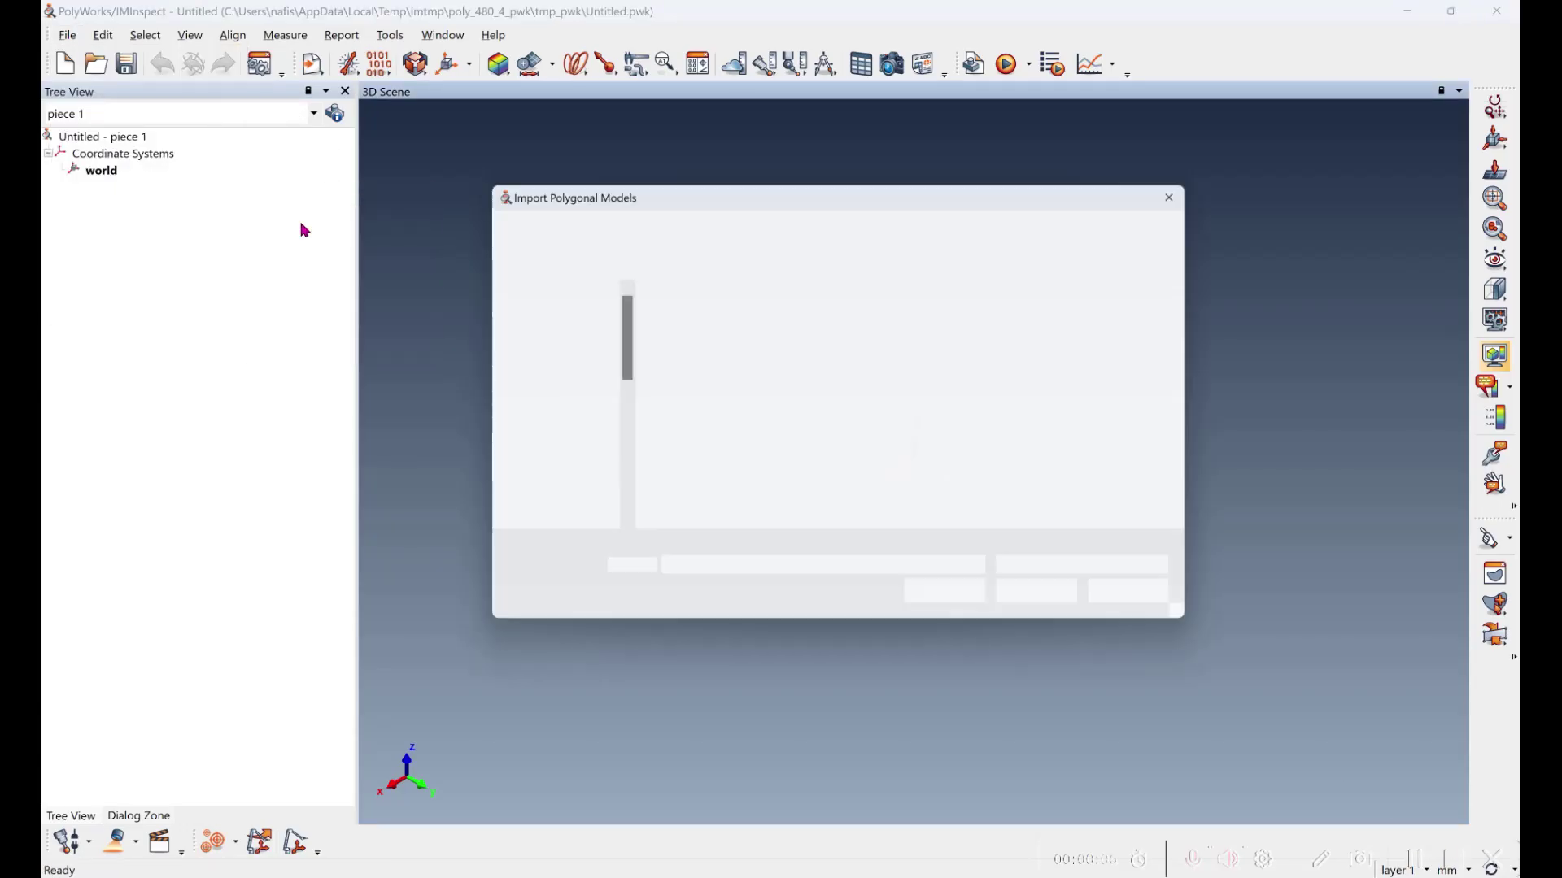
{"action": "left_click", "coordinate": [709, 351]}
{"action": "left_click", "coordinate": [1038, 600]}
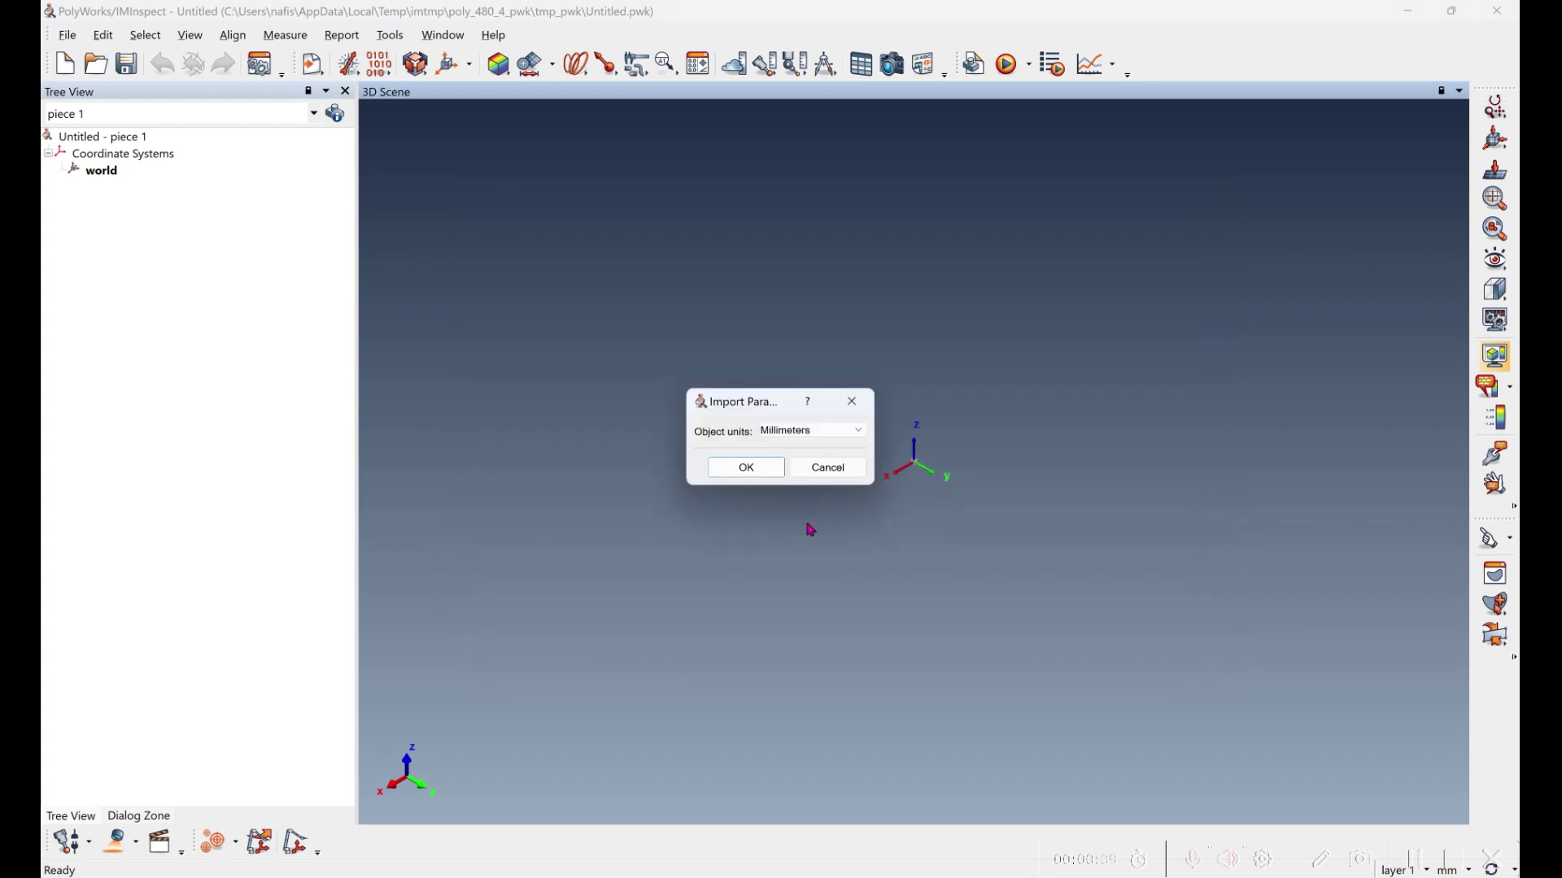
{"action": "left_click", "coordinate": [762, 470]}
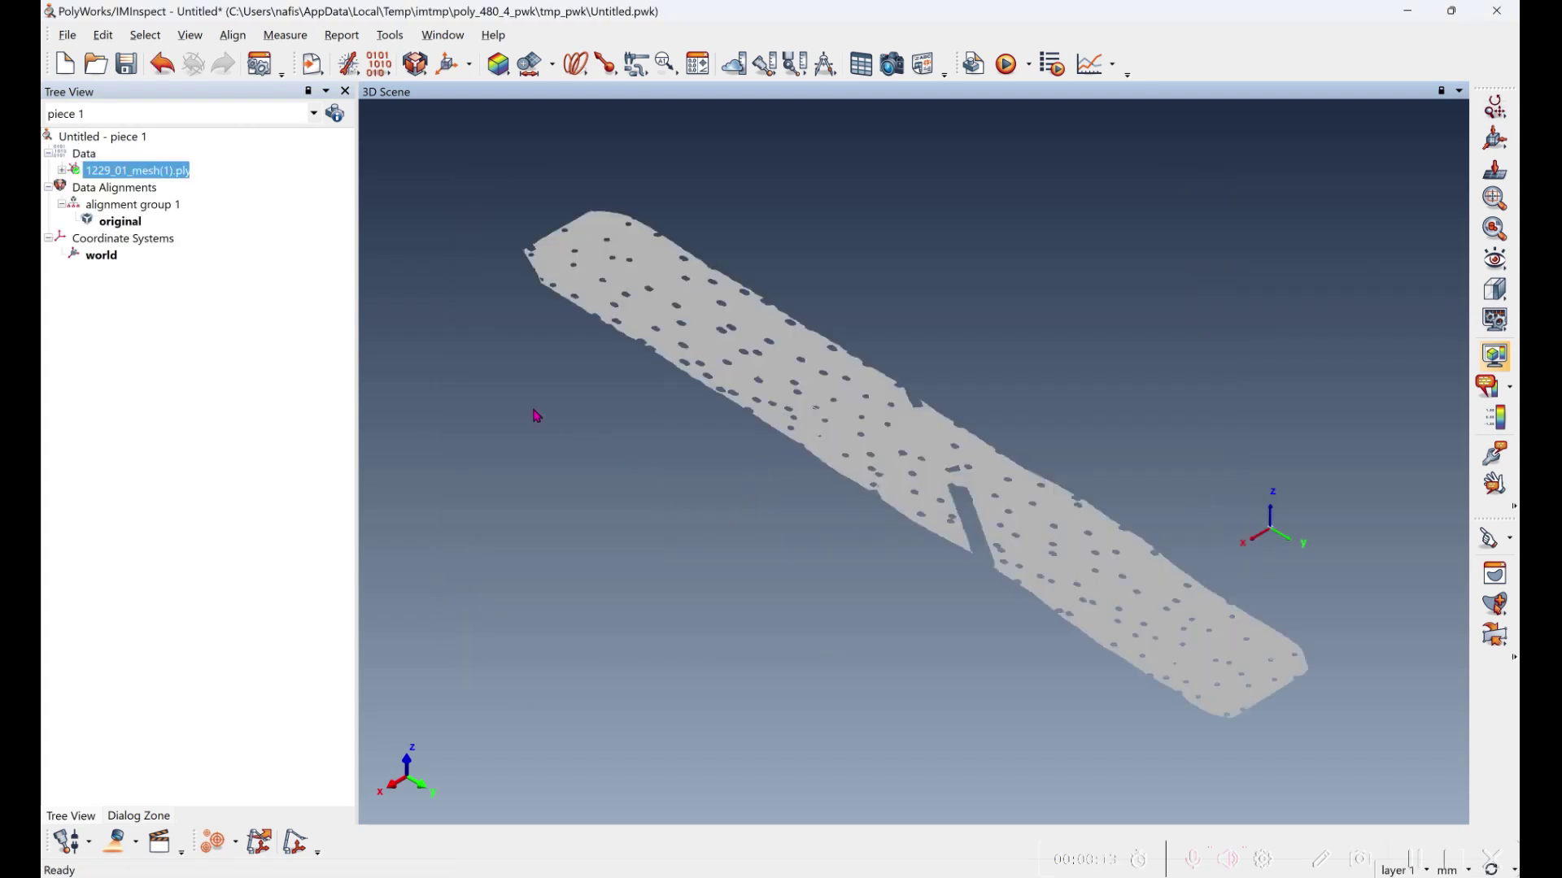
{"action": "left_click_drag", "start_coordinate": [537, 416], "coordinate": [554, 535]}
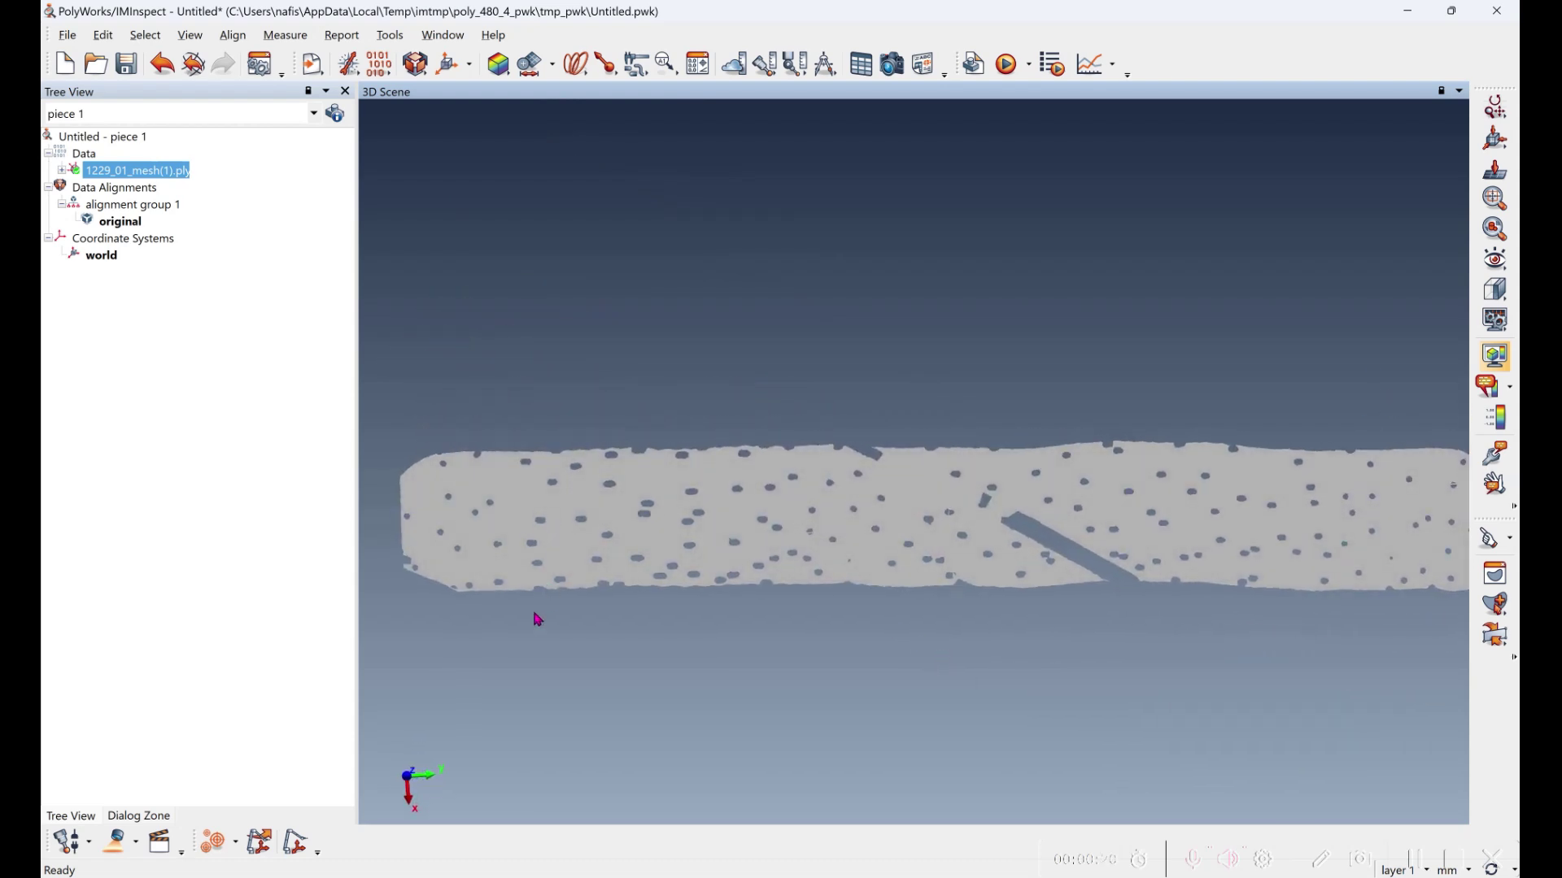
Step: Select the plate's left-end surface and create best-fit plane 1 from it
{"action": "key", "text": "F4"}
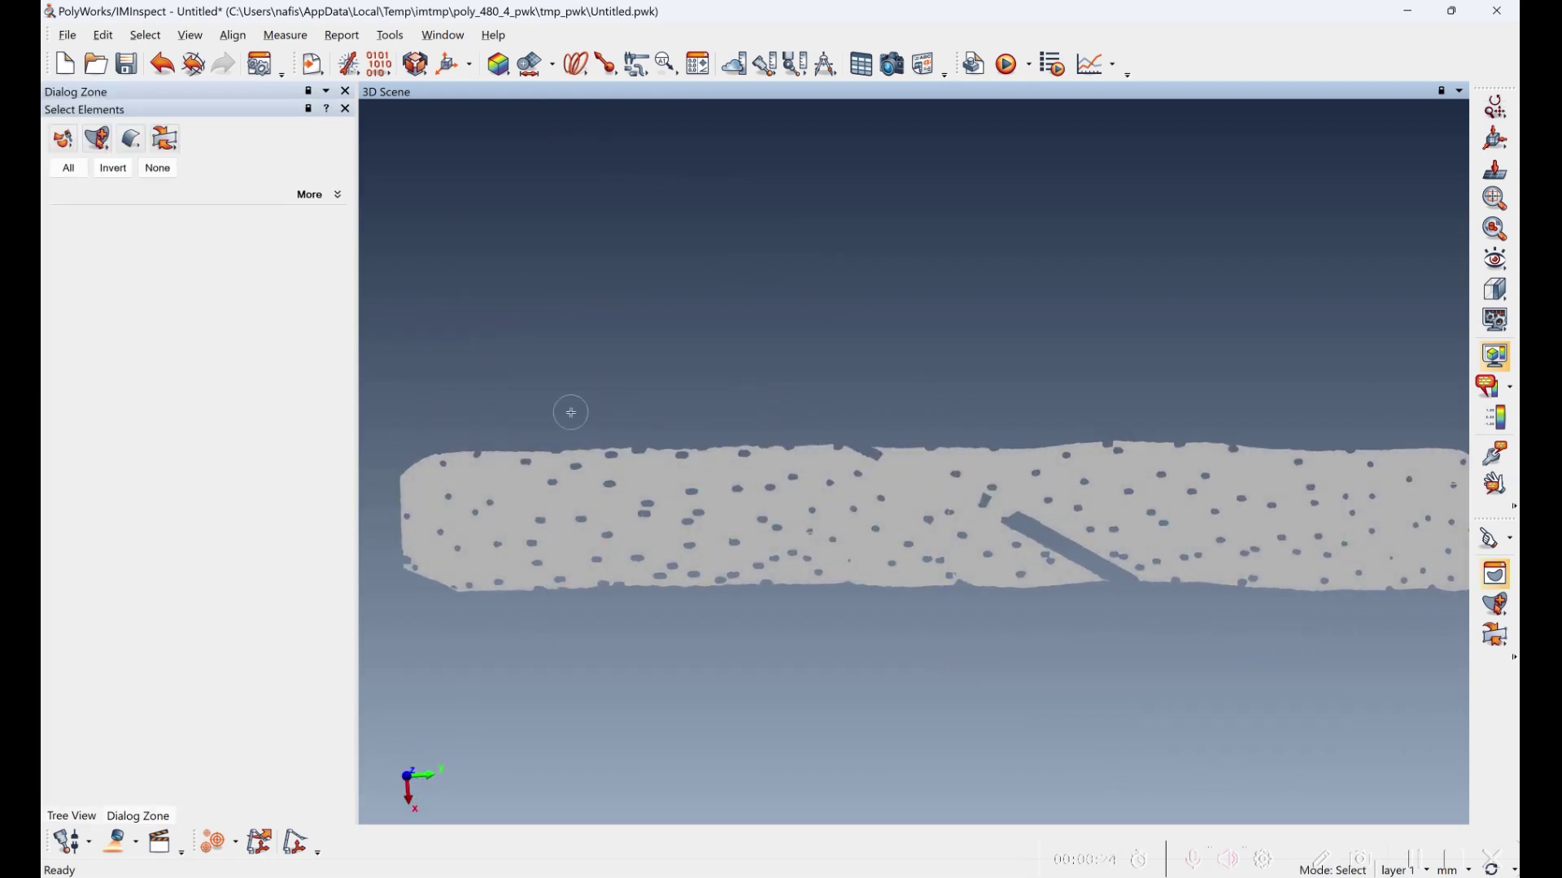
{"action": "left_click_drag", "start_coordinate": [393, 632], "coordinate": [394, 630]}
{"action": "left_click_drag", "start_coordinate": [571, 445], "coordinate": [569, 511]}
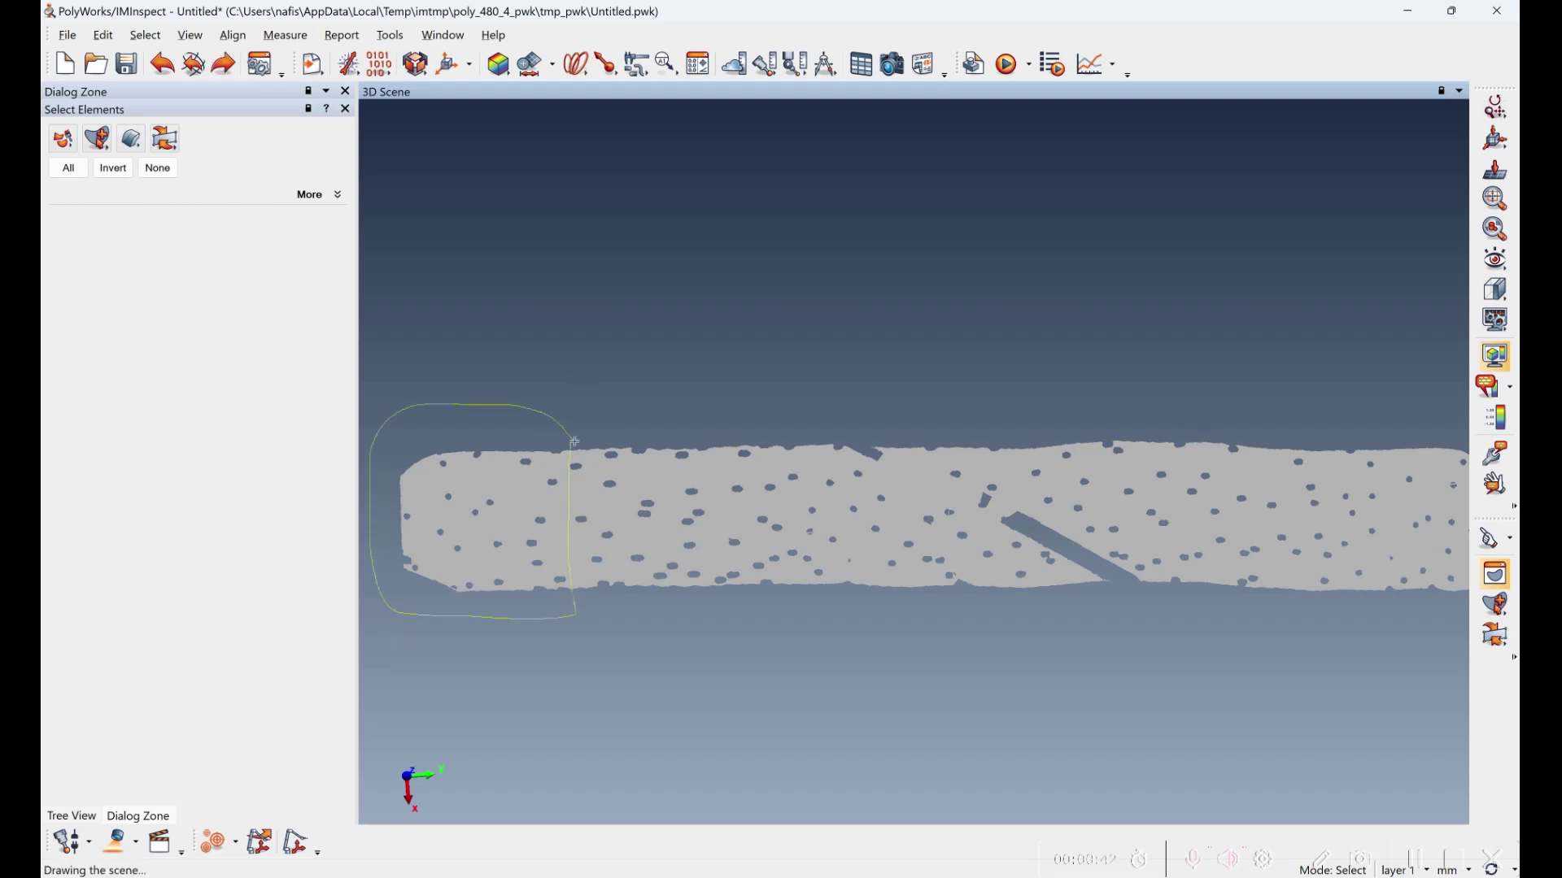
{"action": "left_click_drag", "start_coordinate": [575, 442], "coordinate": [572, 445]}
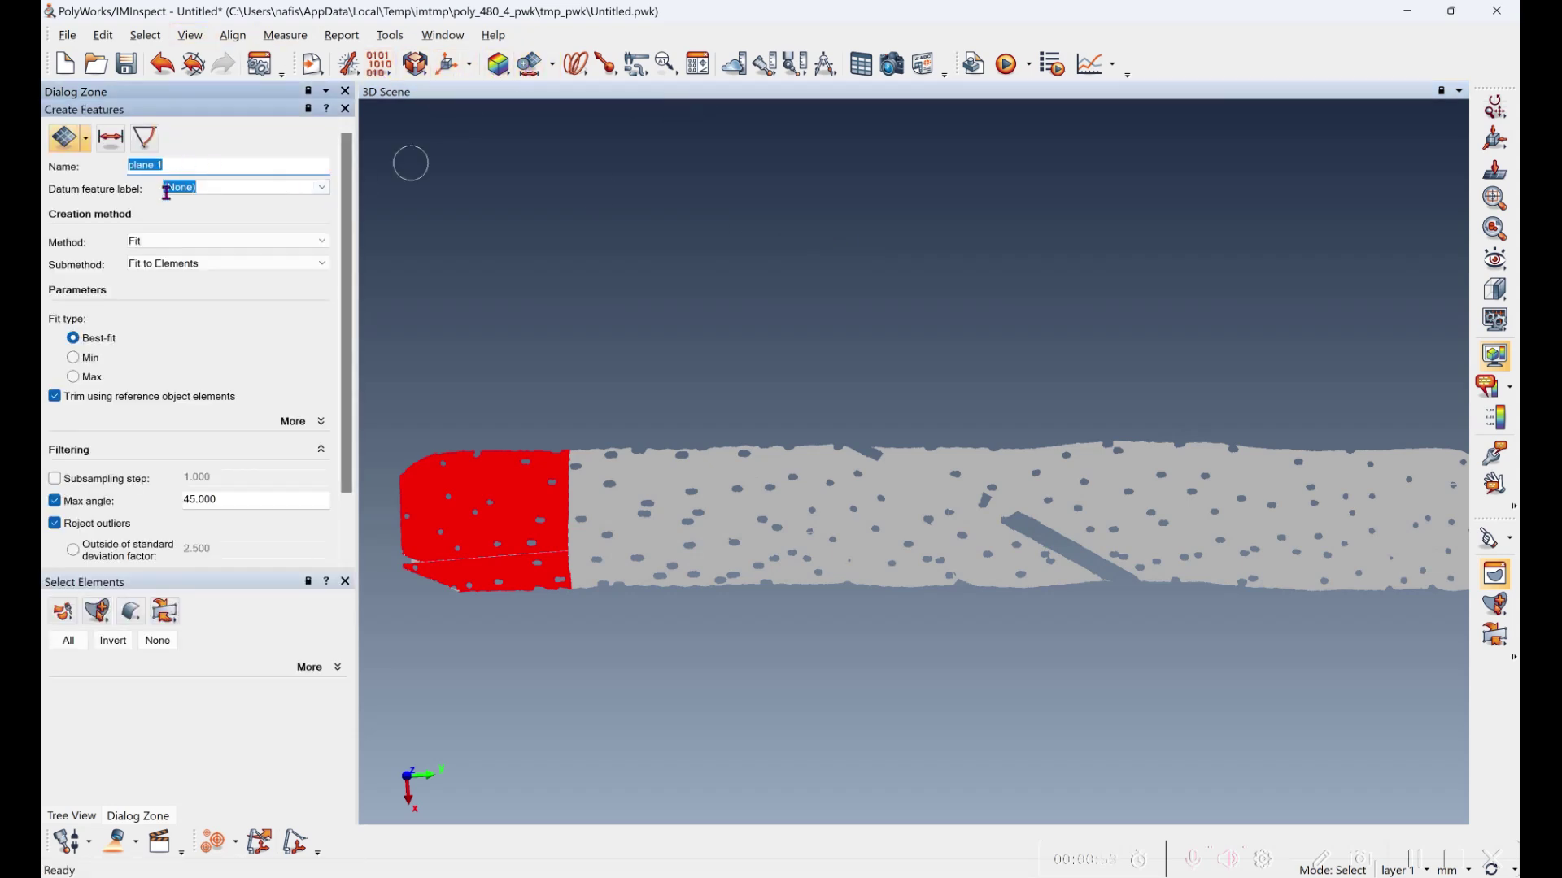
{"action": "scroll", "coordinate": [335, 429], "scroll_direction": "down", "scroll_amount": 2}
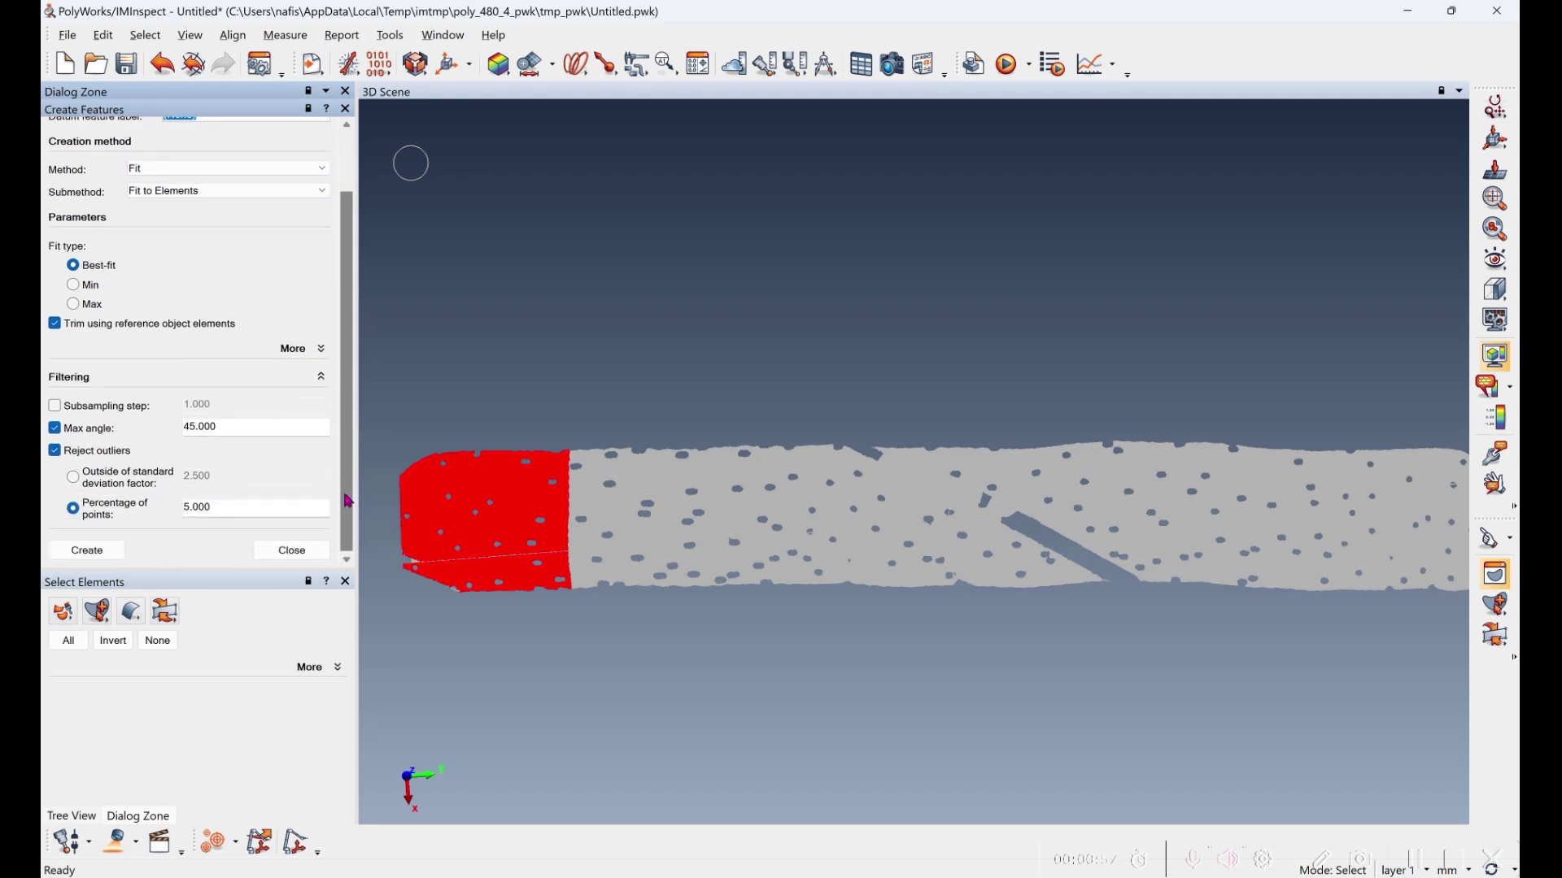
{"action": "left_click", "coordinate": [90, 551]}
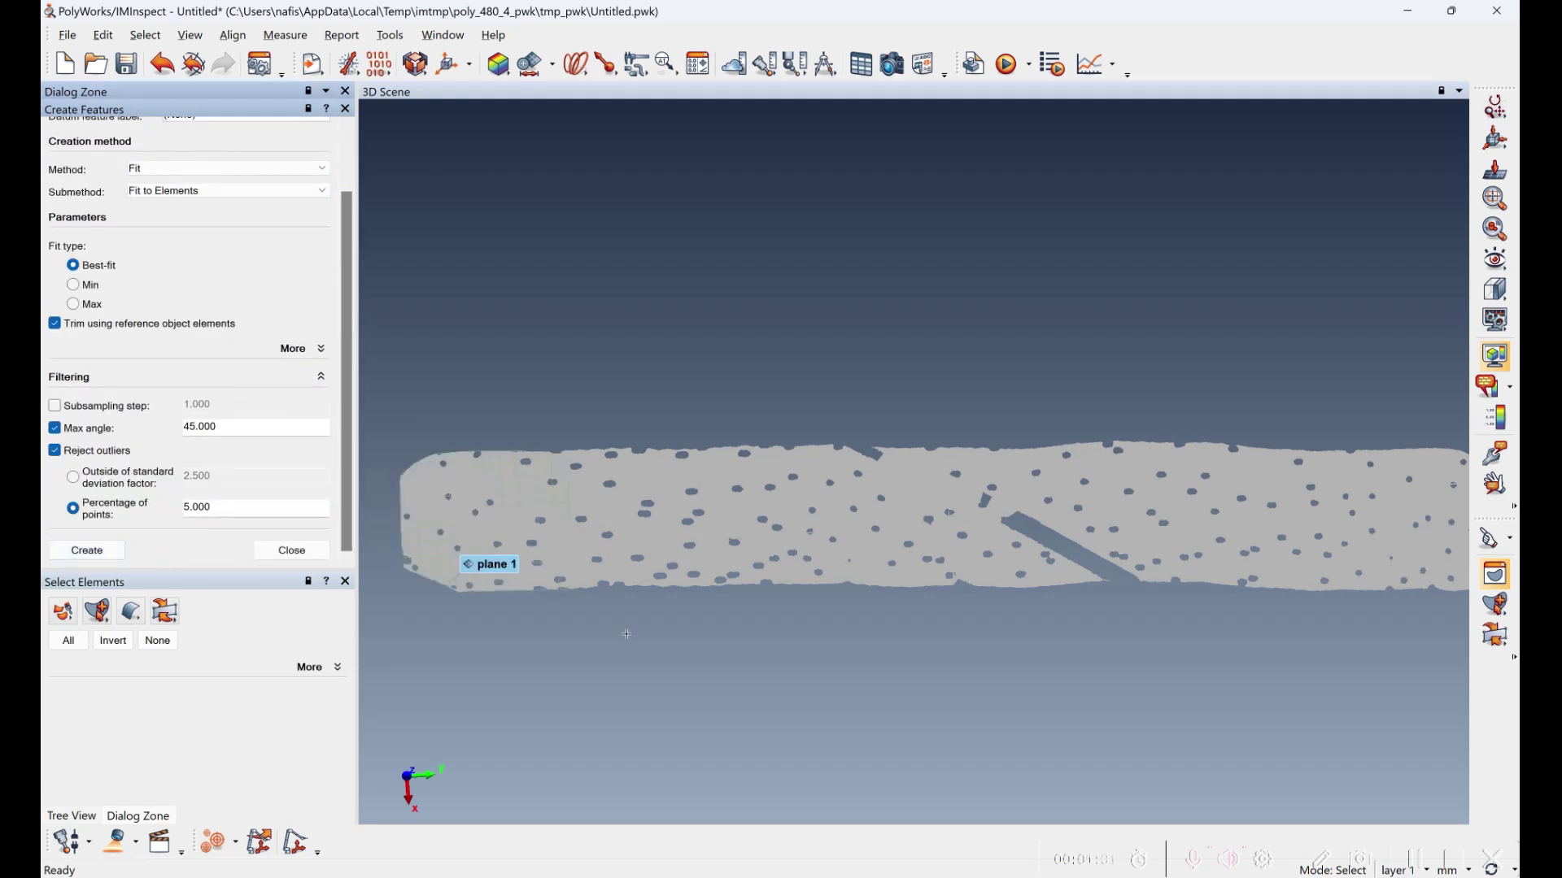
{"action": "mouse_move", "coordinate": [624, 642]}
{"action": "left_mouse_down"}
{"action": "mouse_move", "coordinate": [652, 600]}
{"action": "mouse_move", "coordinate": [637, 645]}
{"action": "left_mouse_up"}
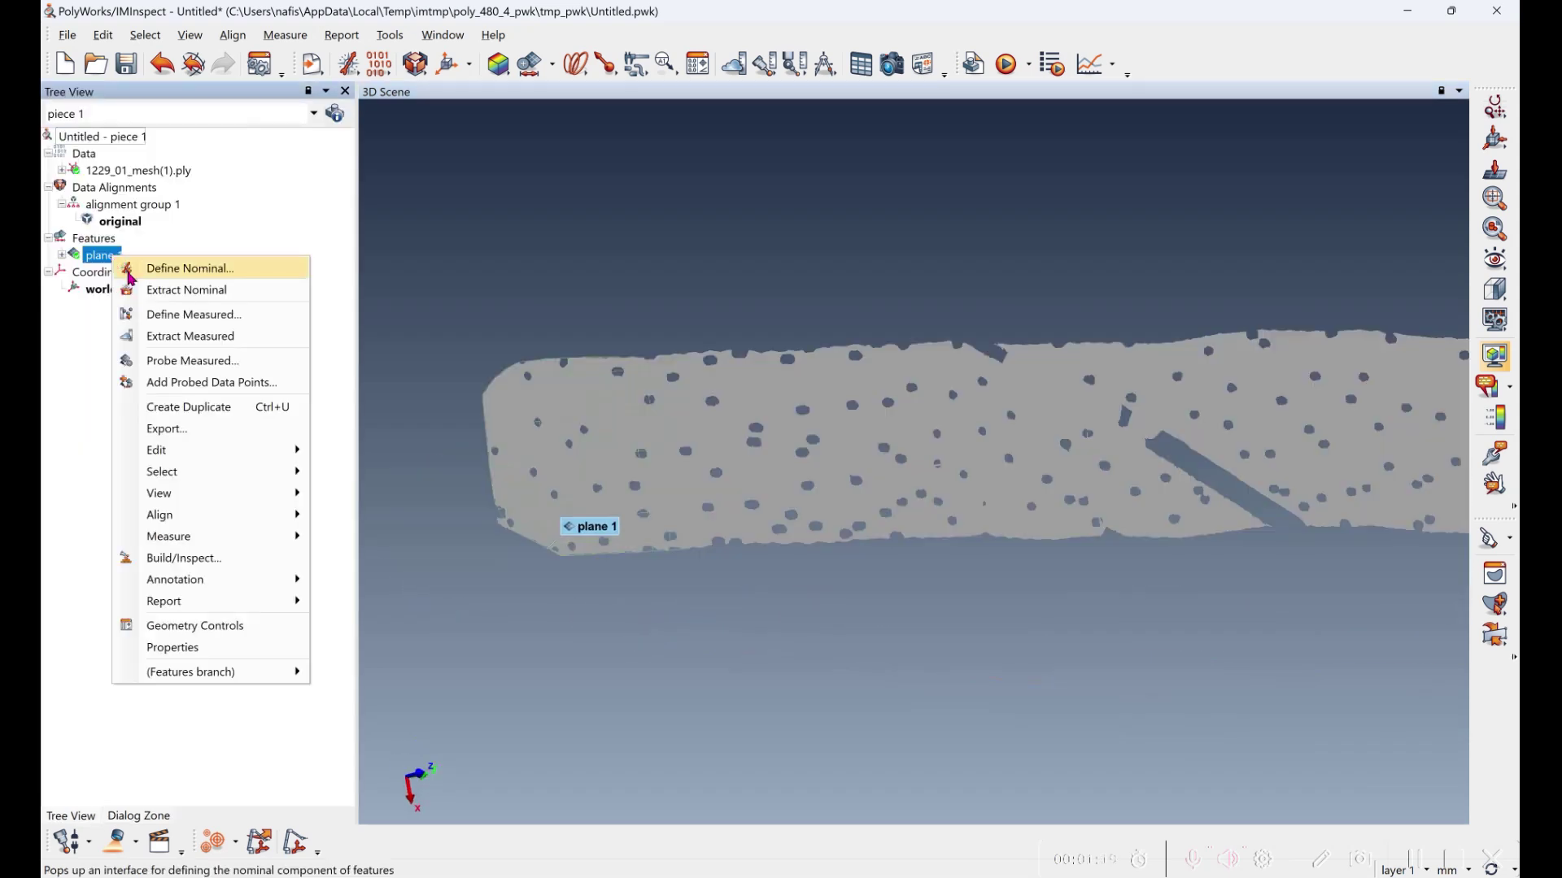
Step: Grow plane 1 by 100 using Edit > Grow
{"action": "mouse_move", "coordinate": [166, 451]}
{"action": "left_click", "coordinate": [390, 565]}
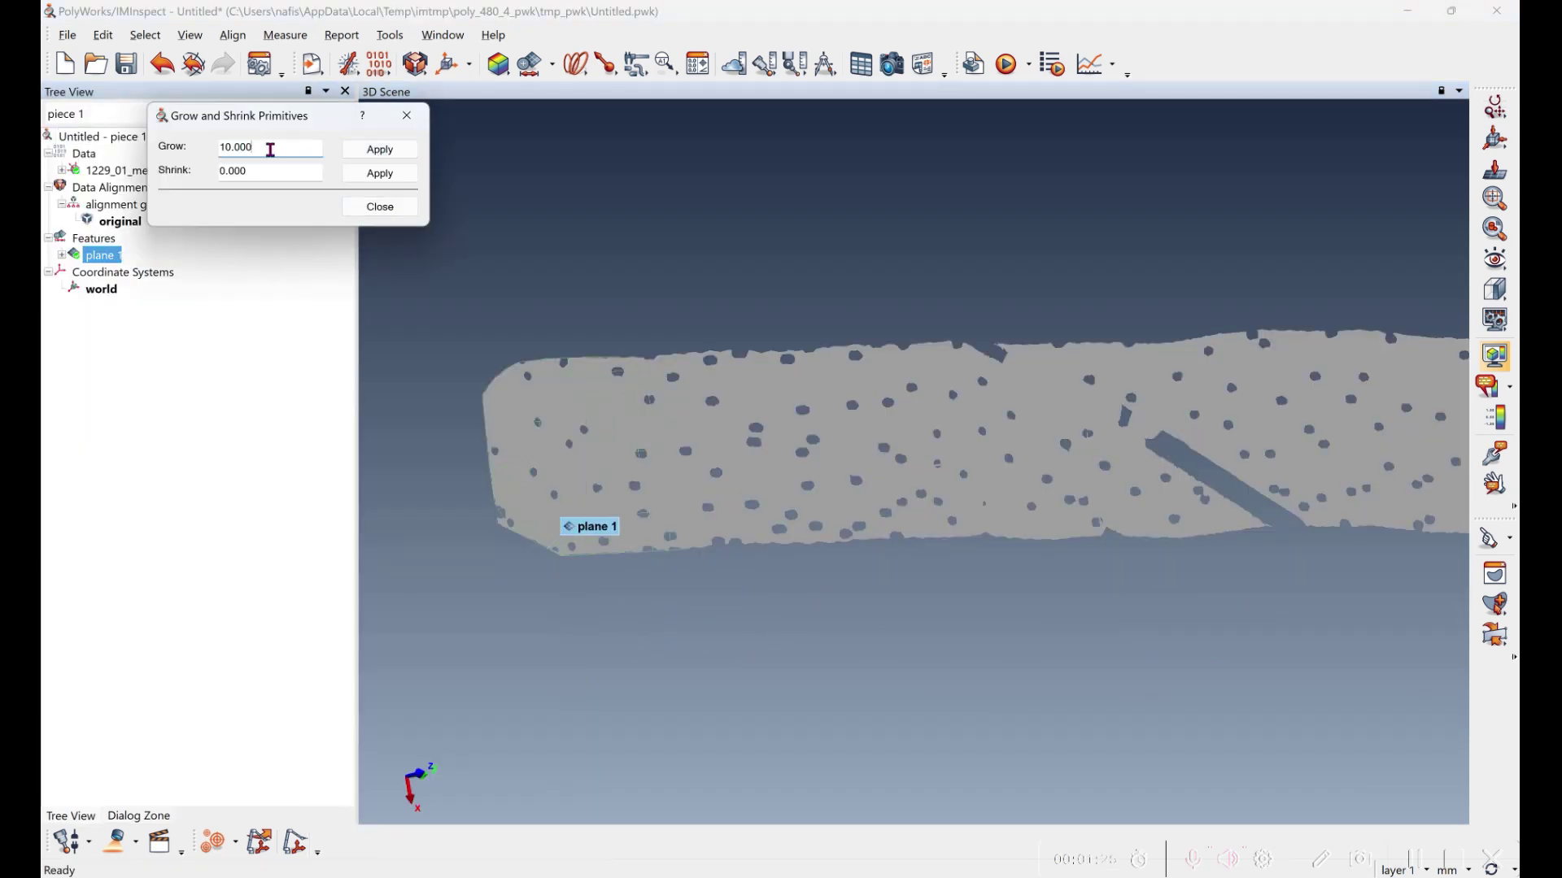
{"action": "left_click", "coordinate": [381, 150]}
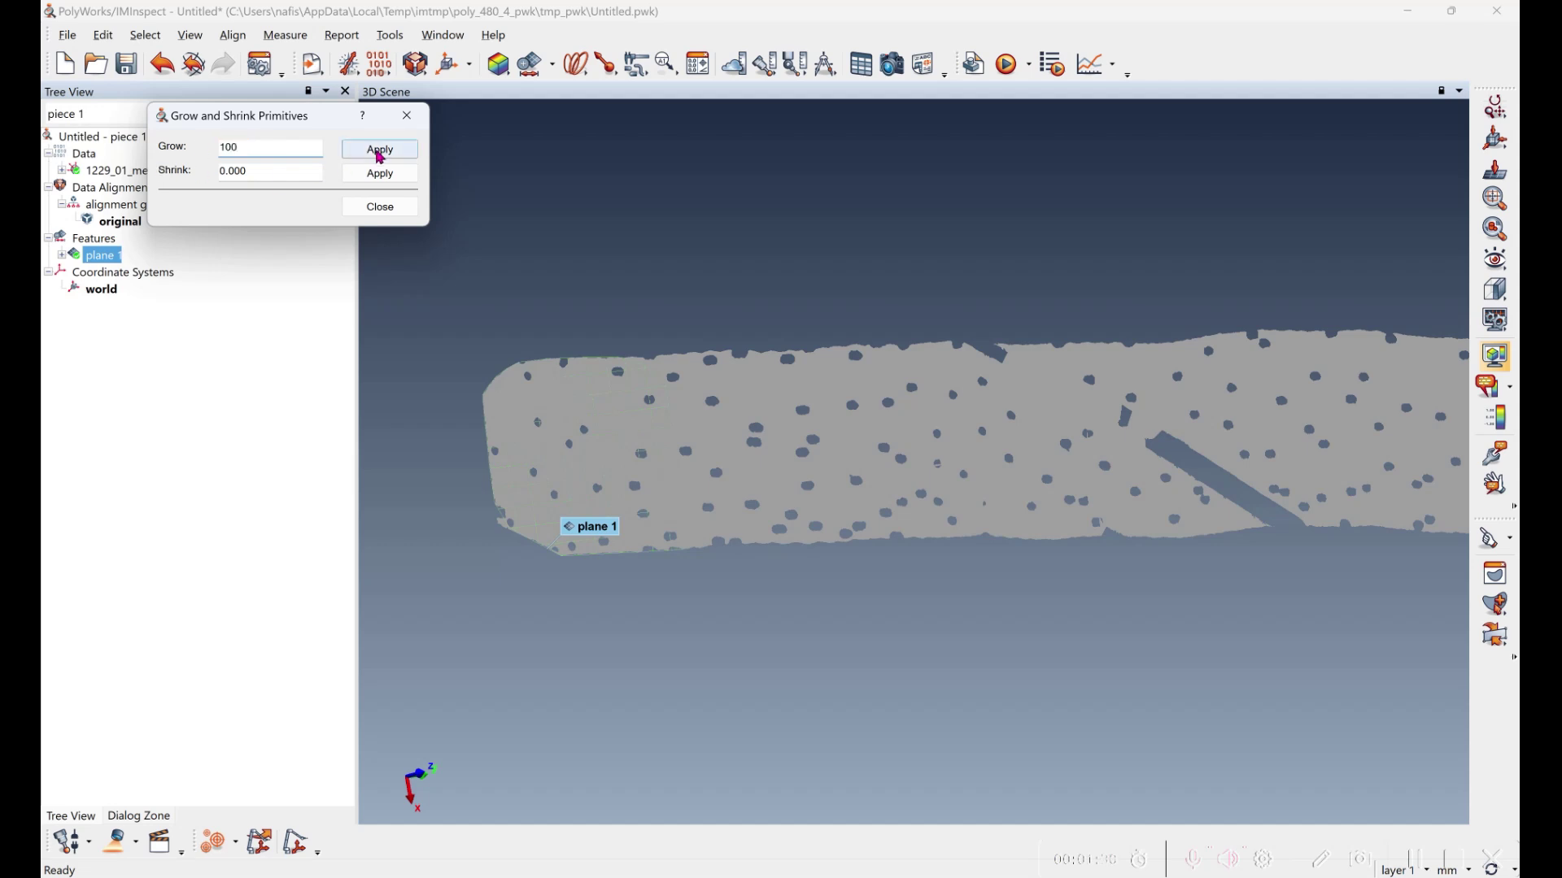
{"action": "left_click", "coordinate": [380, 151]}
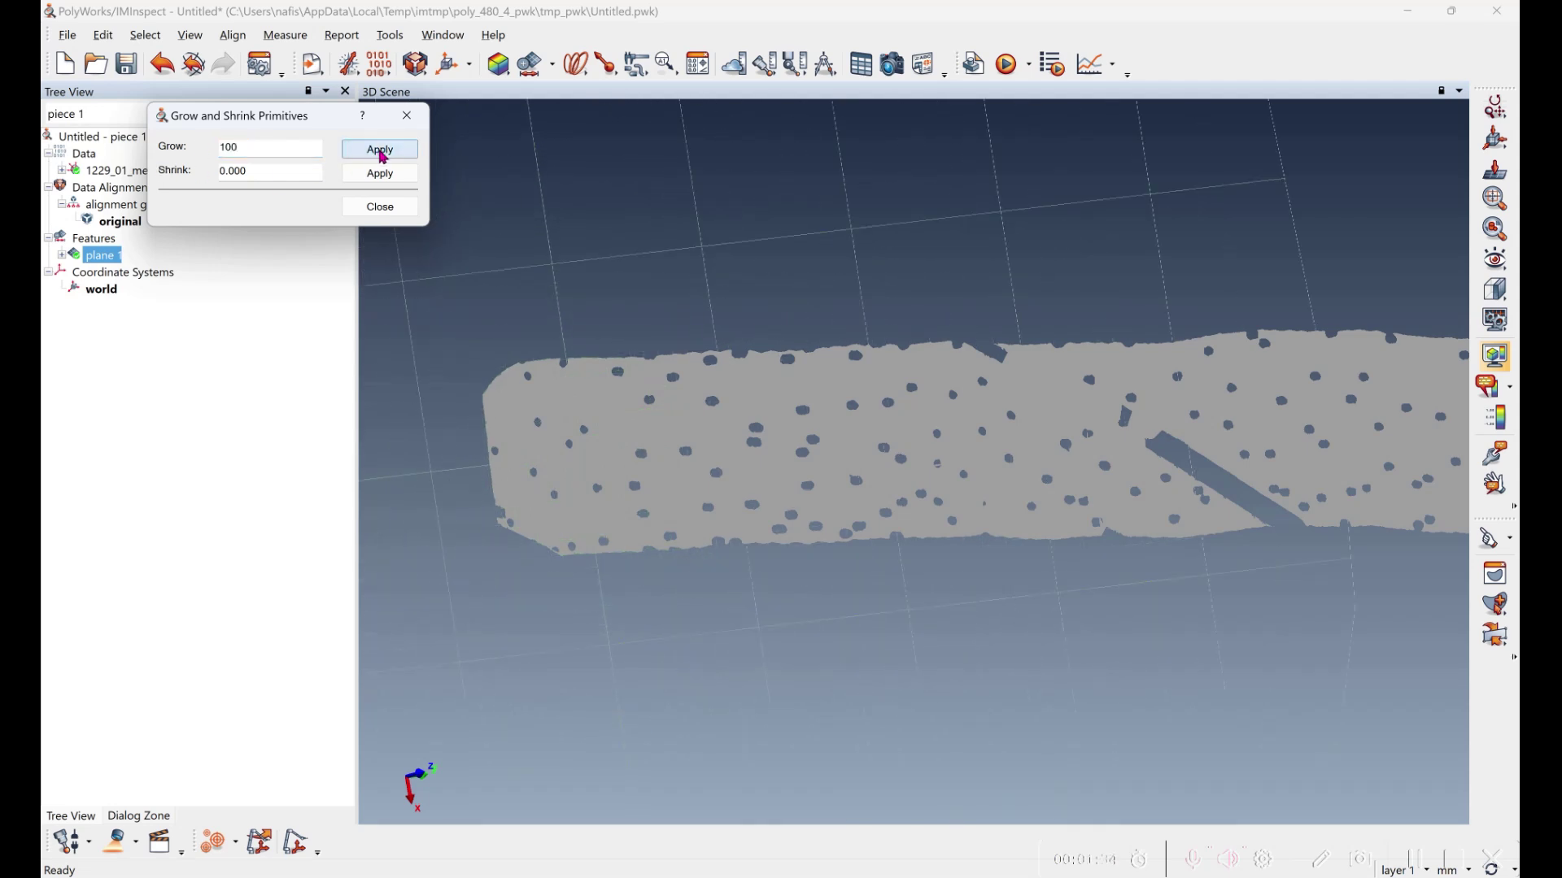
{"action": "left_click", "coordinate": [391, 172]}
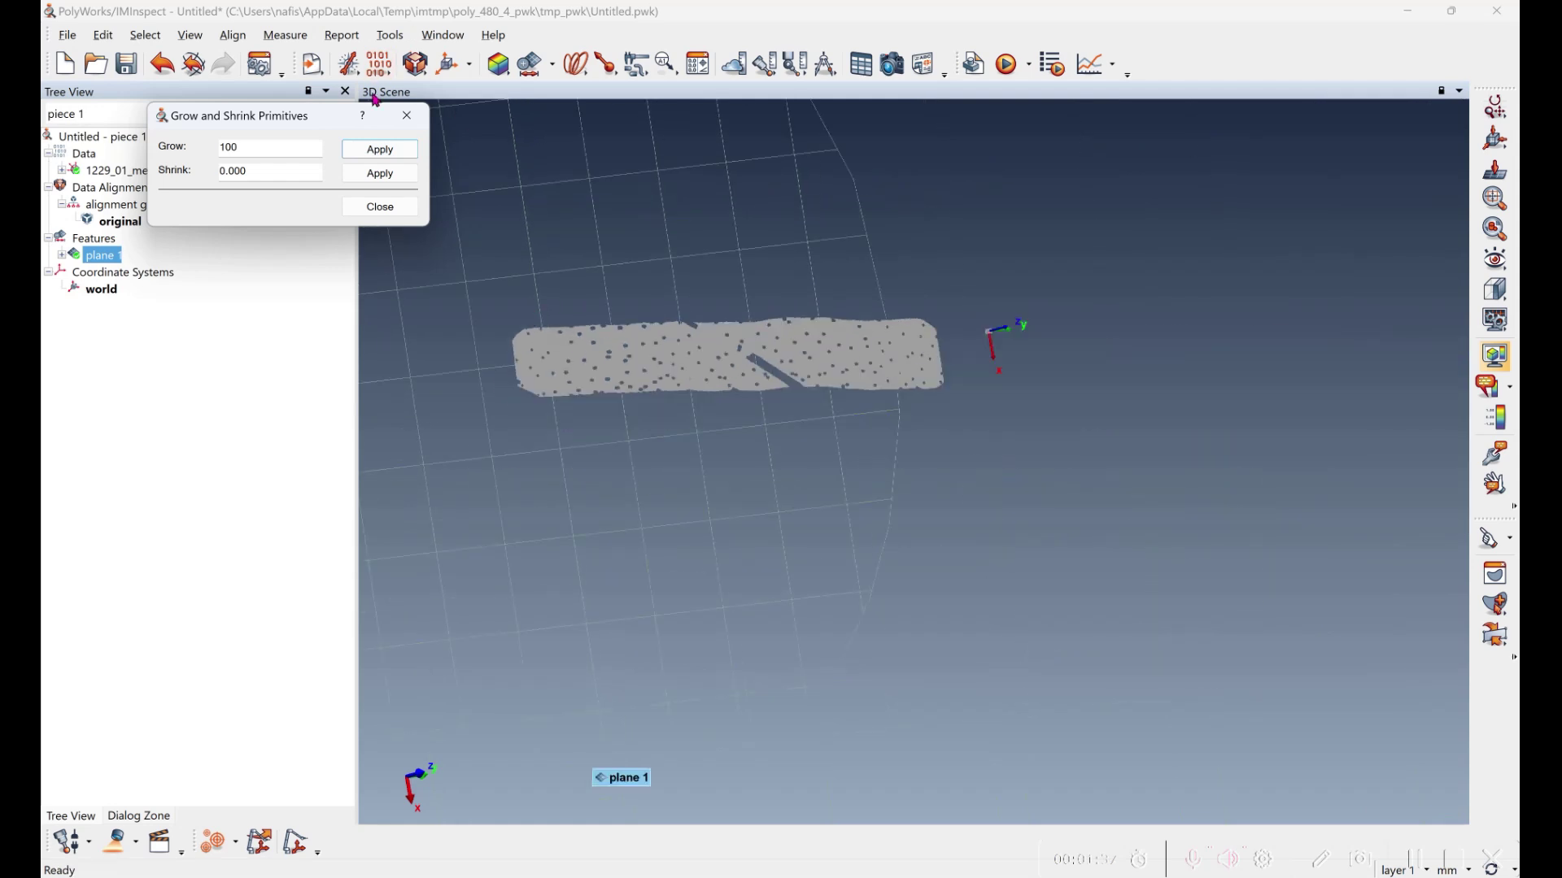
{"action": "left_click", "coordinate": [389, 152]}
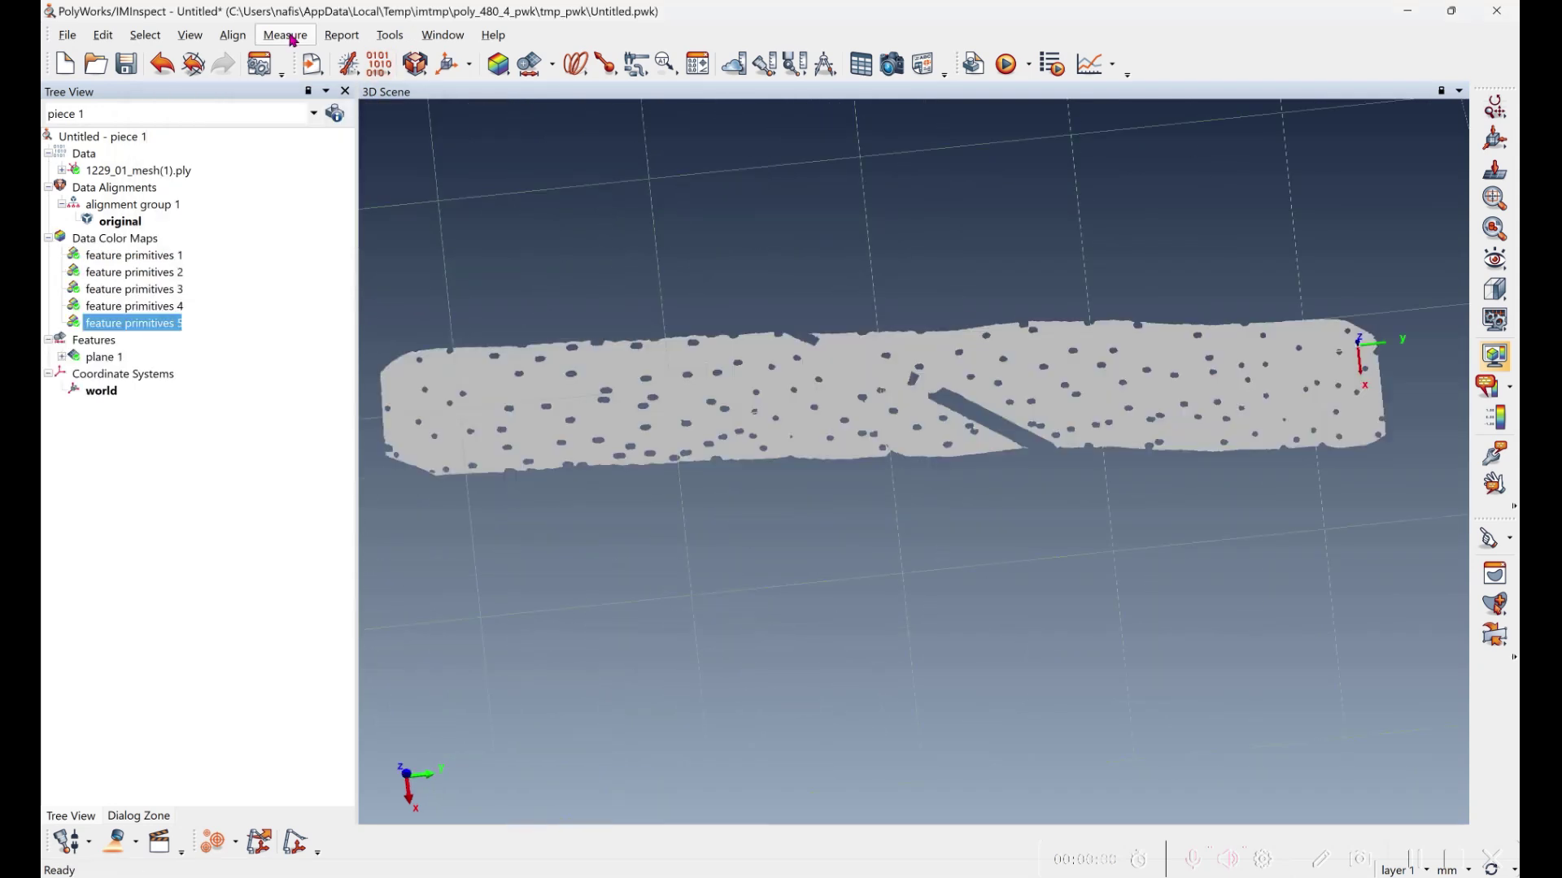
Step: Start Deviations of Data Objects From Feature Primitives with plane 1 as reference
{"action": "left_click", "coordinate": [284, 35]}
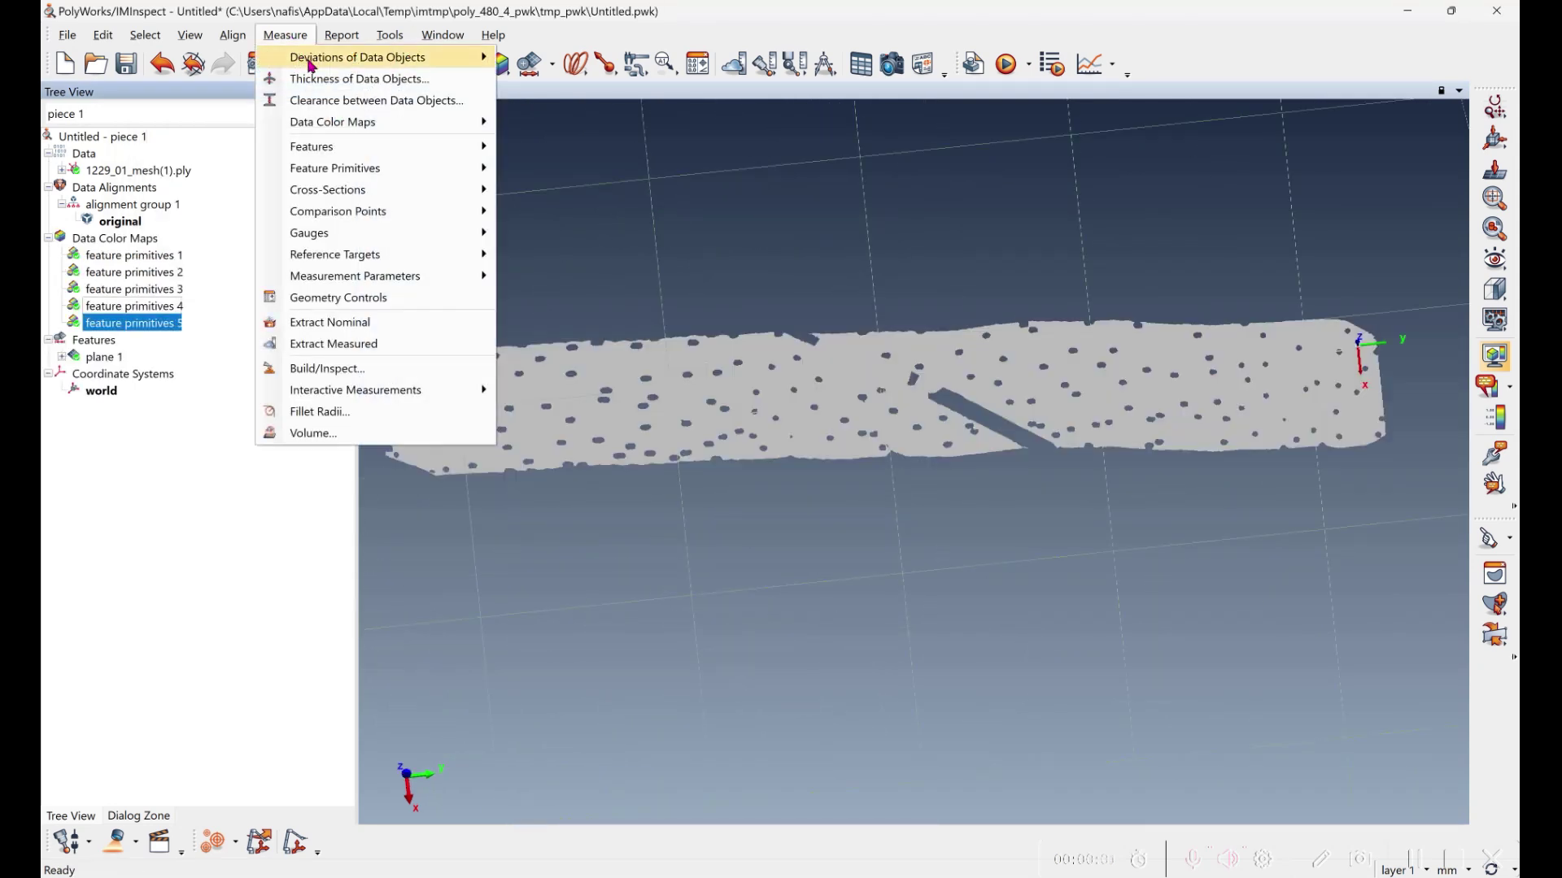
{"action": "mouse_move", "coordinate": [411, 58]}
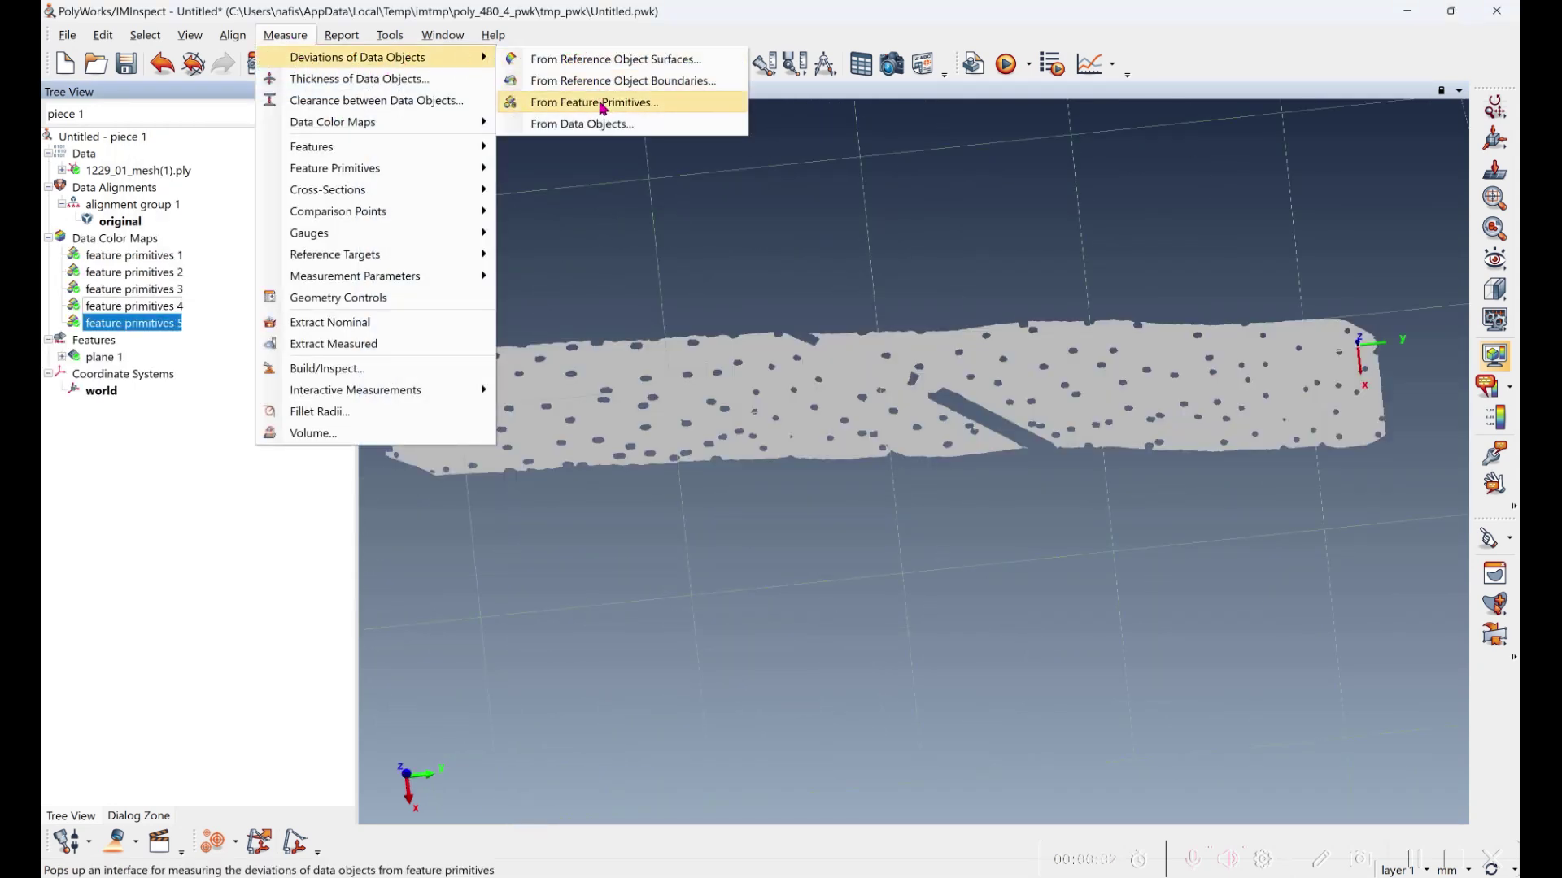
{"action": "left_click", "coordinate": [603, 102]}
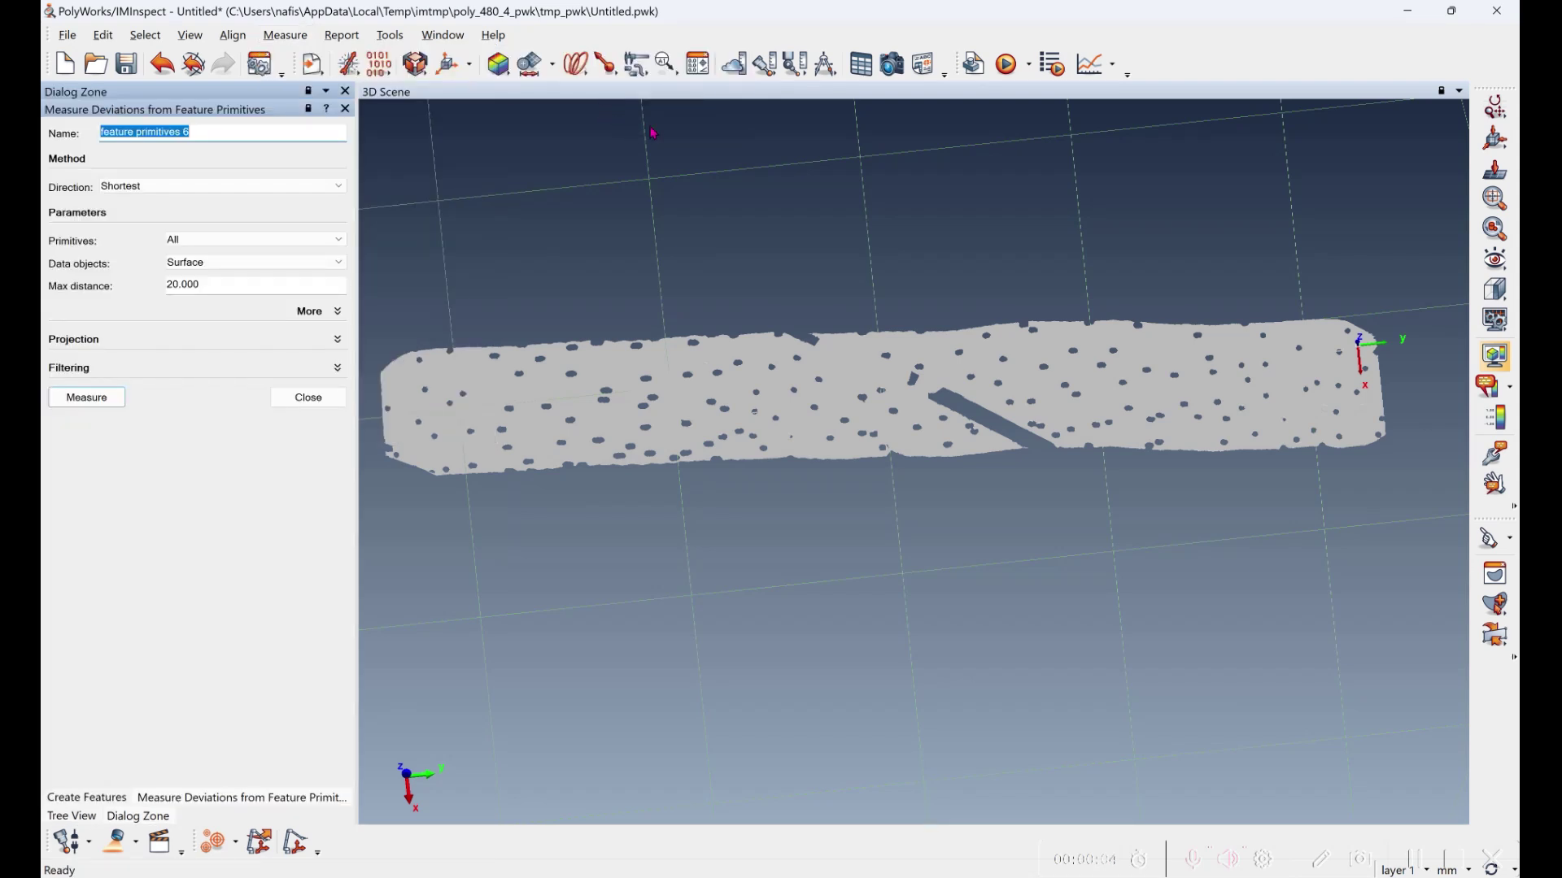
{"action": "left_click", "coordinate": [335, 240]}
{"action": "left_click", "coordinate": [317, 262]}
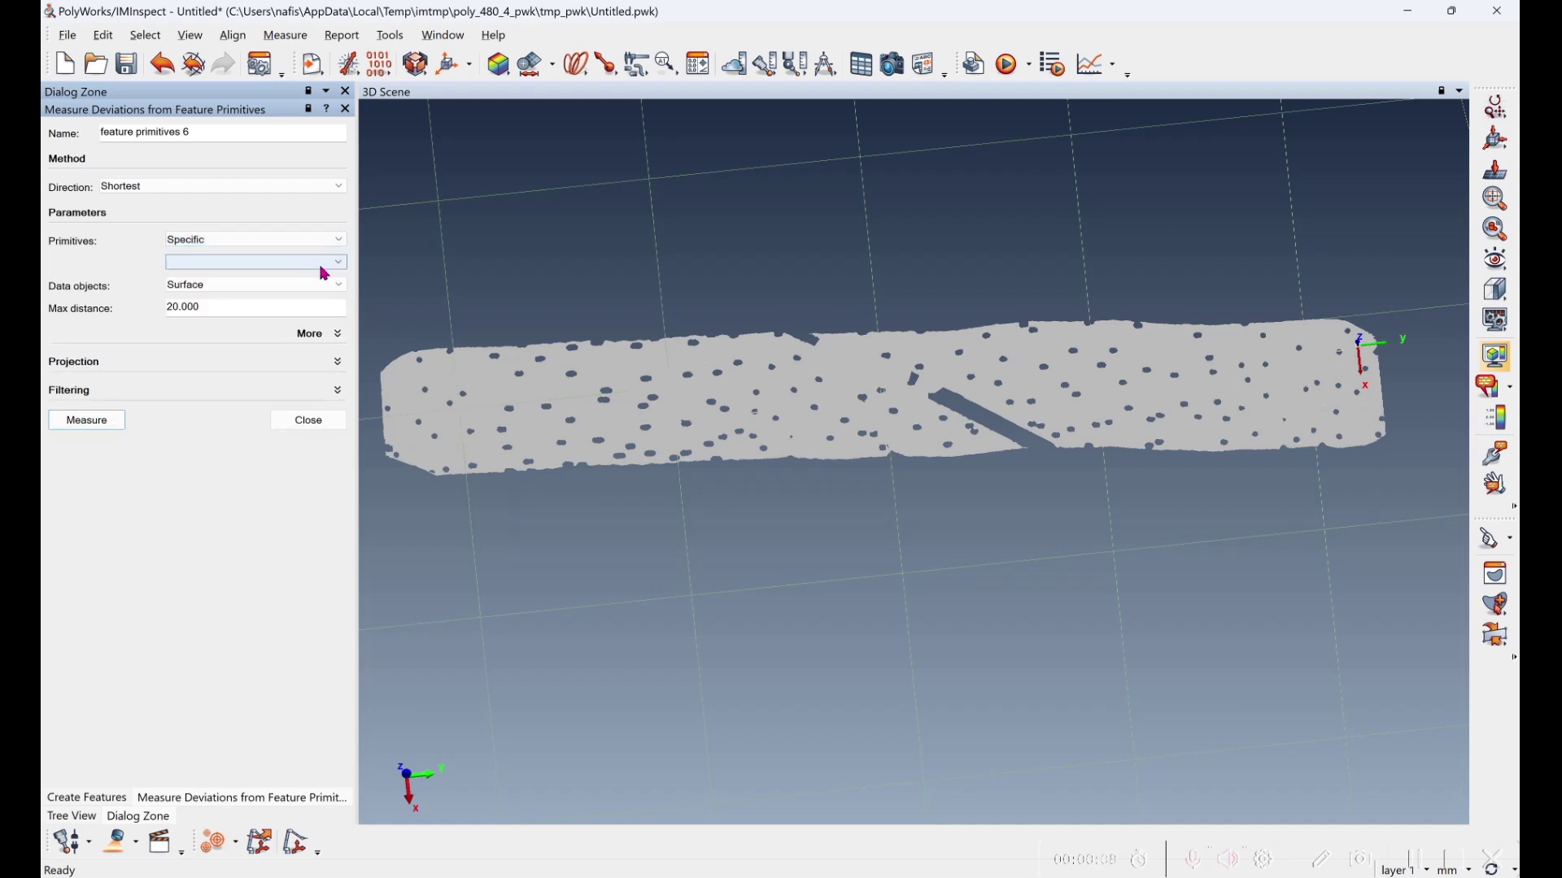
{"action": "left_click", "coordinate": [324, 270]}
{"action": "left_click", "coordinate": [317, 277]}
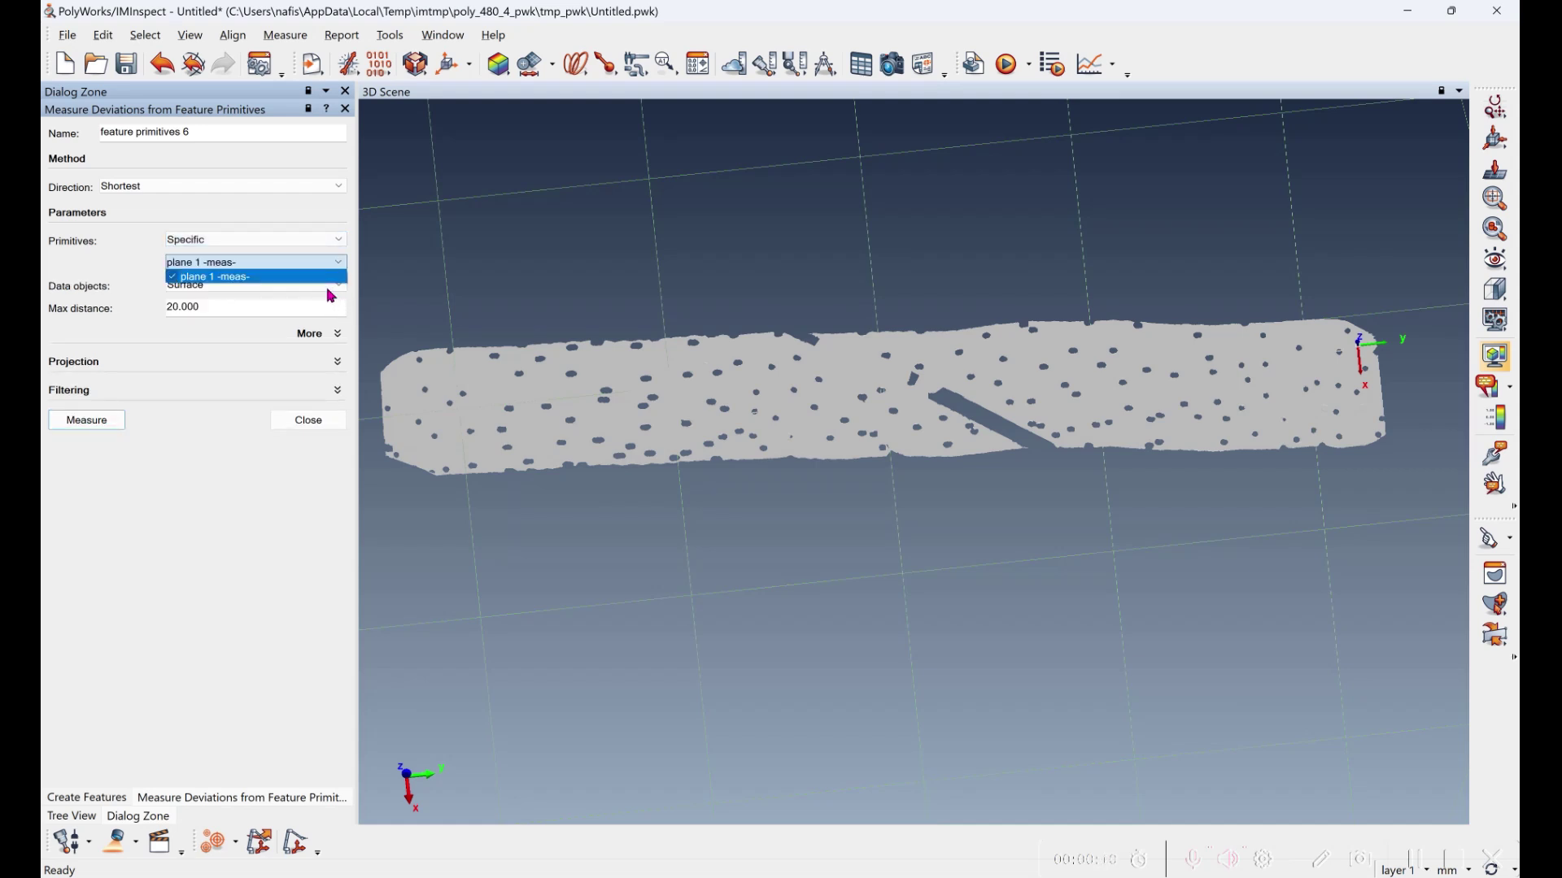
Step: Compare the 1229_01_mesh(1).ply scan to plane 1 and compute the deviation map
{"action": "left_click", "coordinate": [333, 286]}
{"action": "left_click", "coordinate": [340, 289]}
{"action": "left_click", "coordinate": [339, 285]}
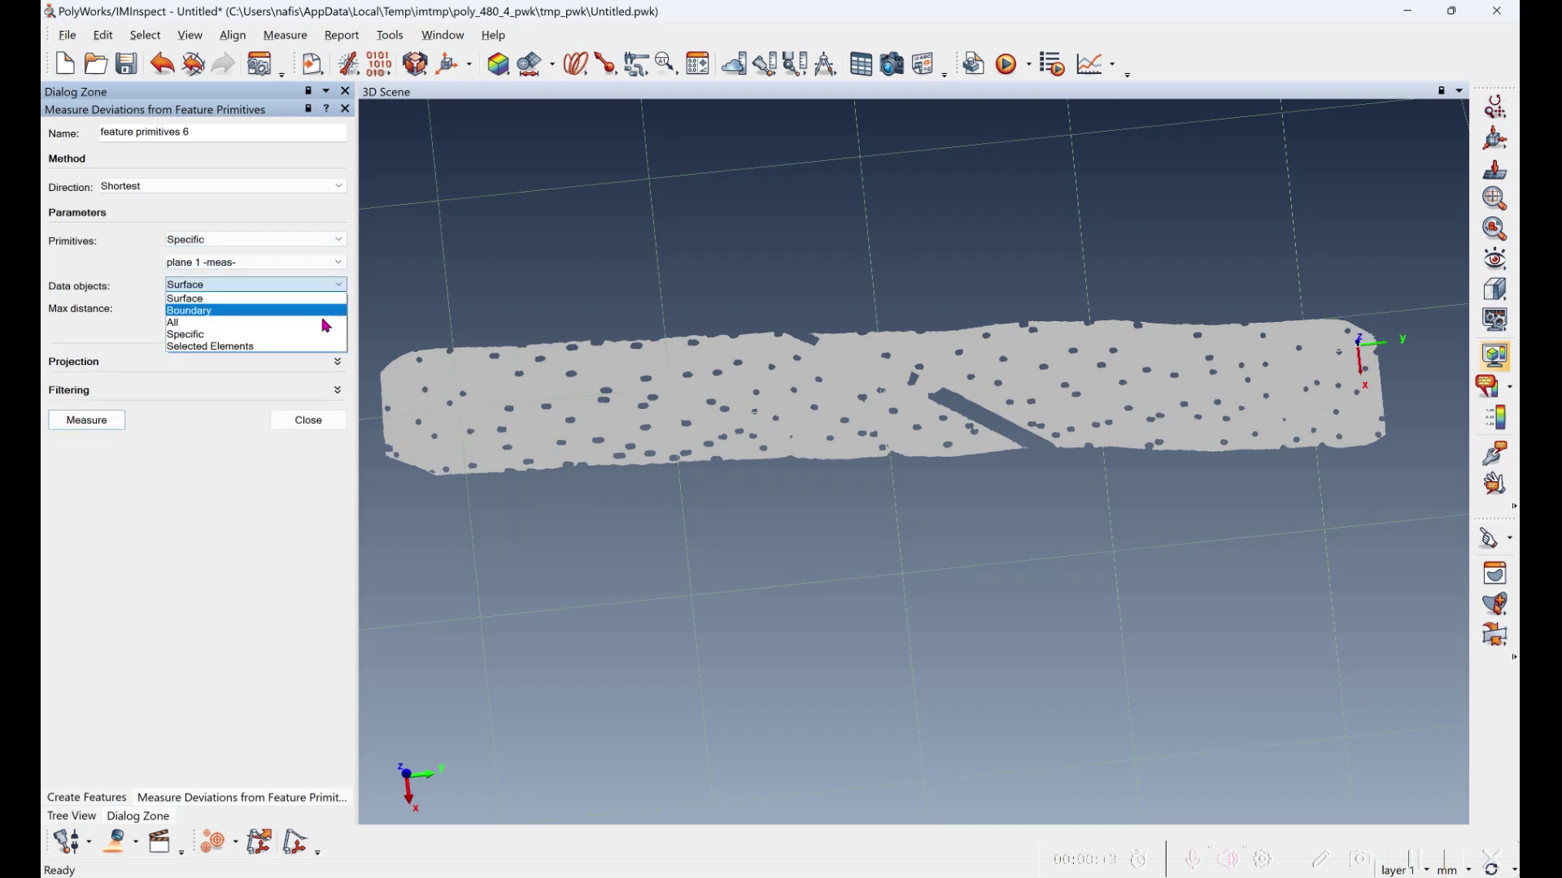
{"action": "left_click", "coordinate": [322, 334]}
{"action": "left_click", "coordinate": [339, 306]}
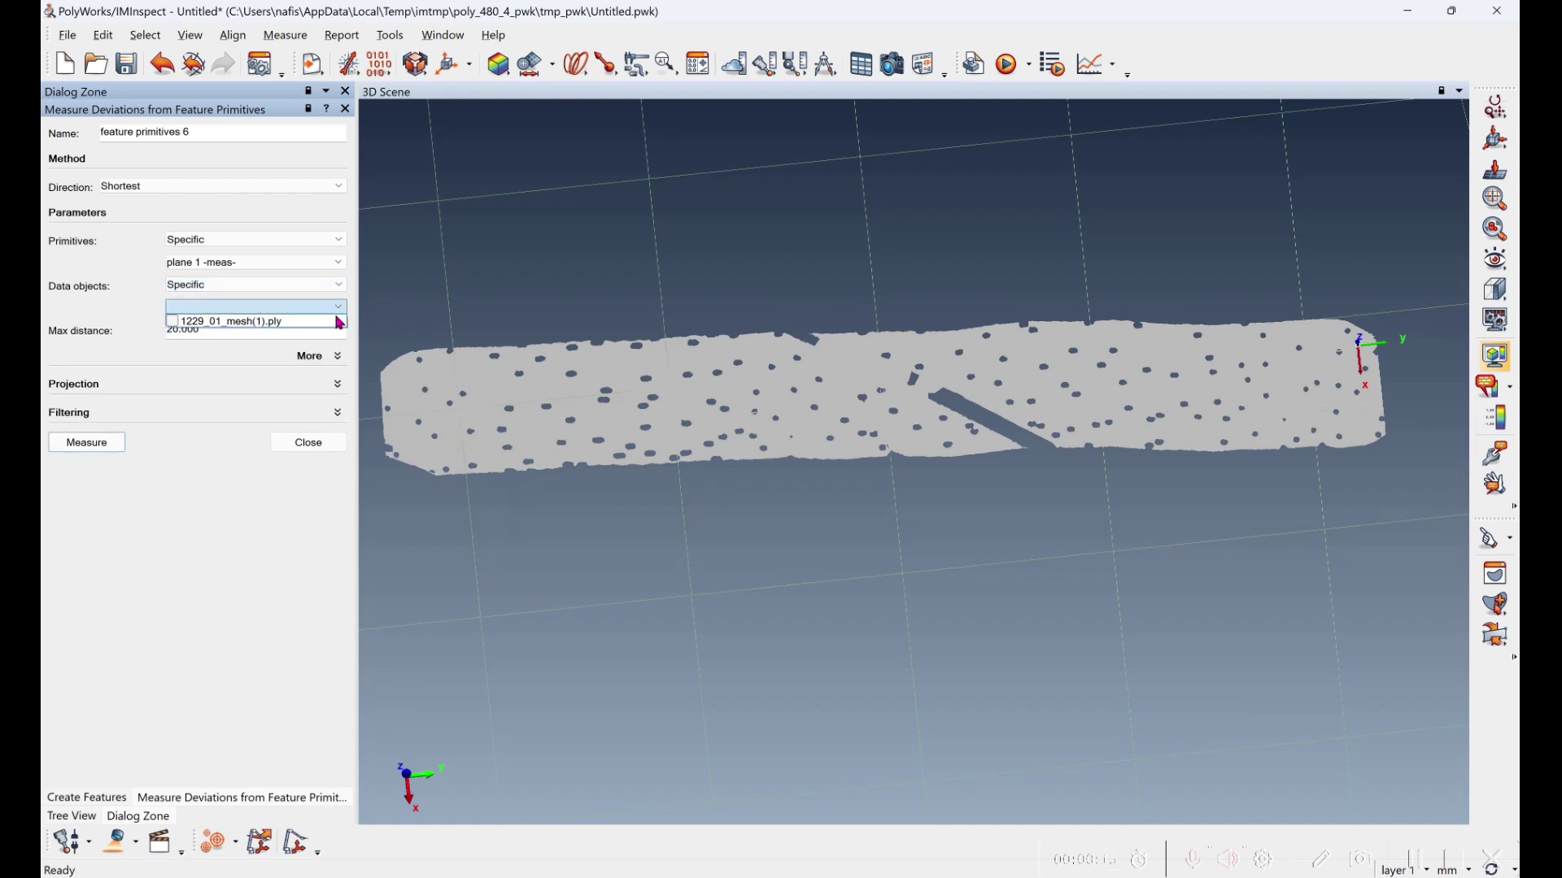
{"action": "left_click", "coordinate": [340, 323]}
{"action": "left_click", "coordinate": [257, 530]}
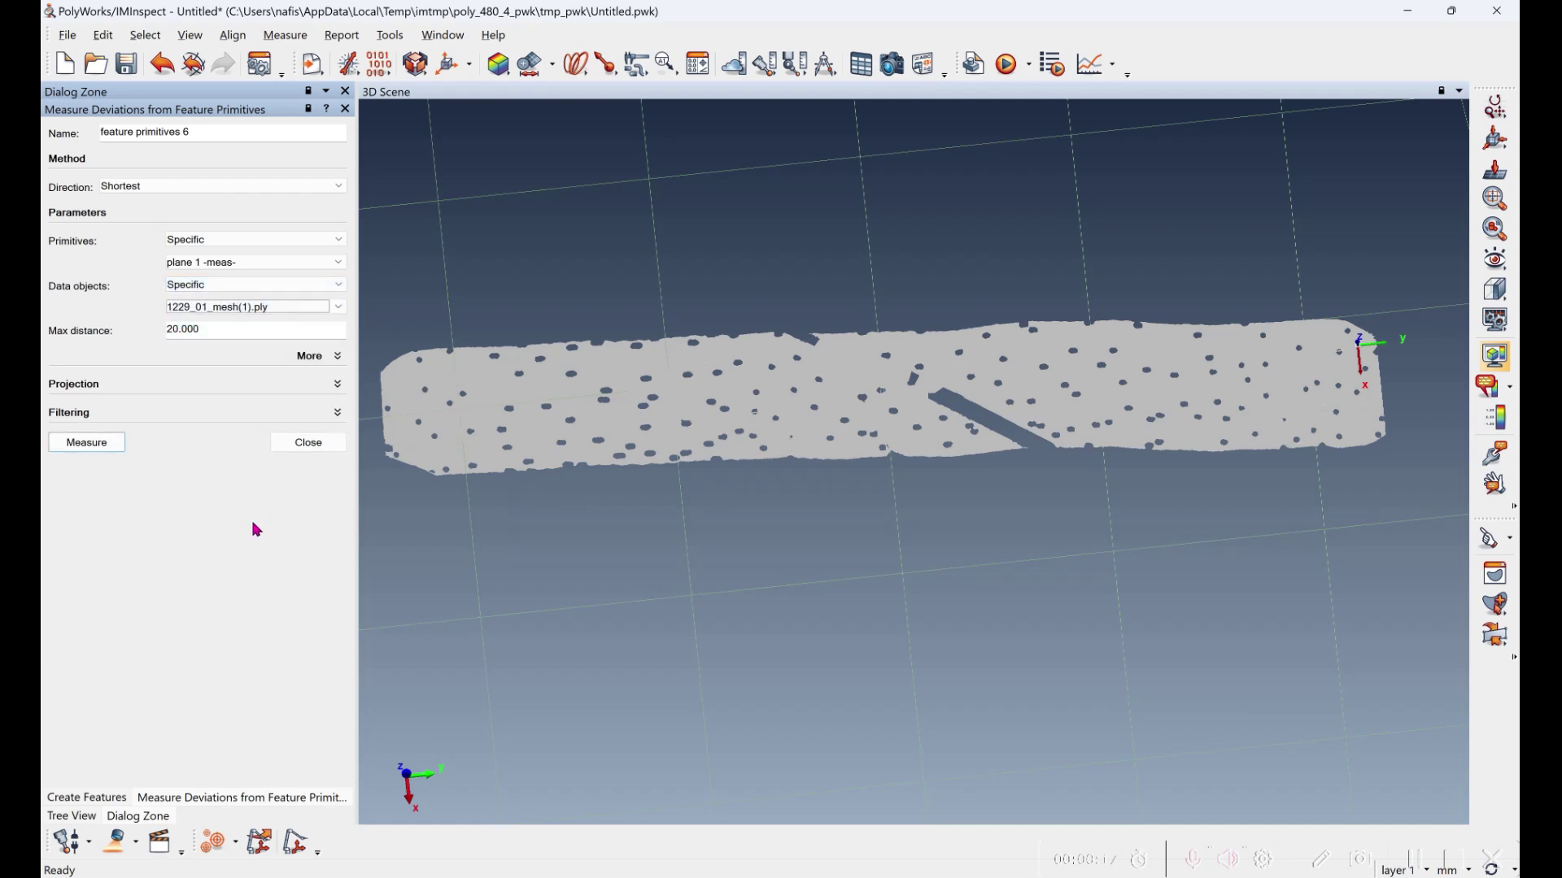
{"action": "left_click", "coordinate": [102, 444]}
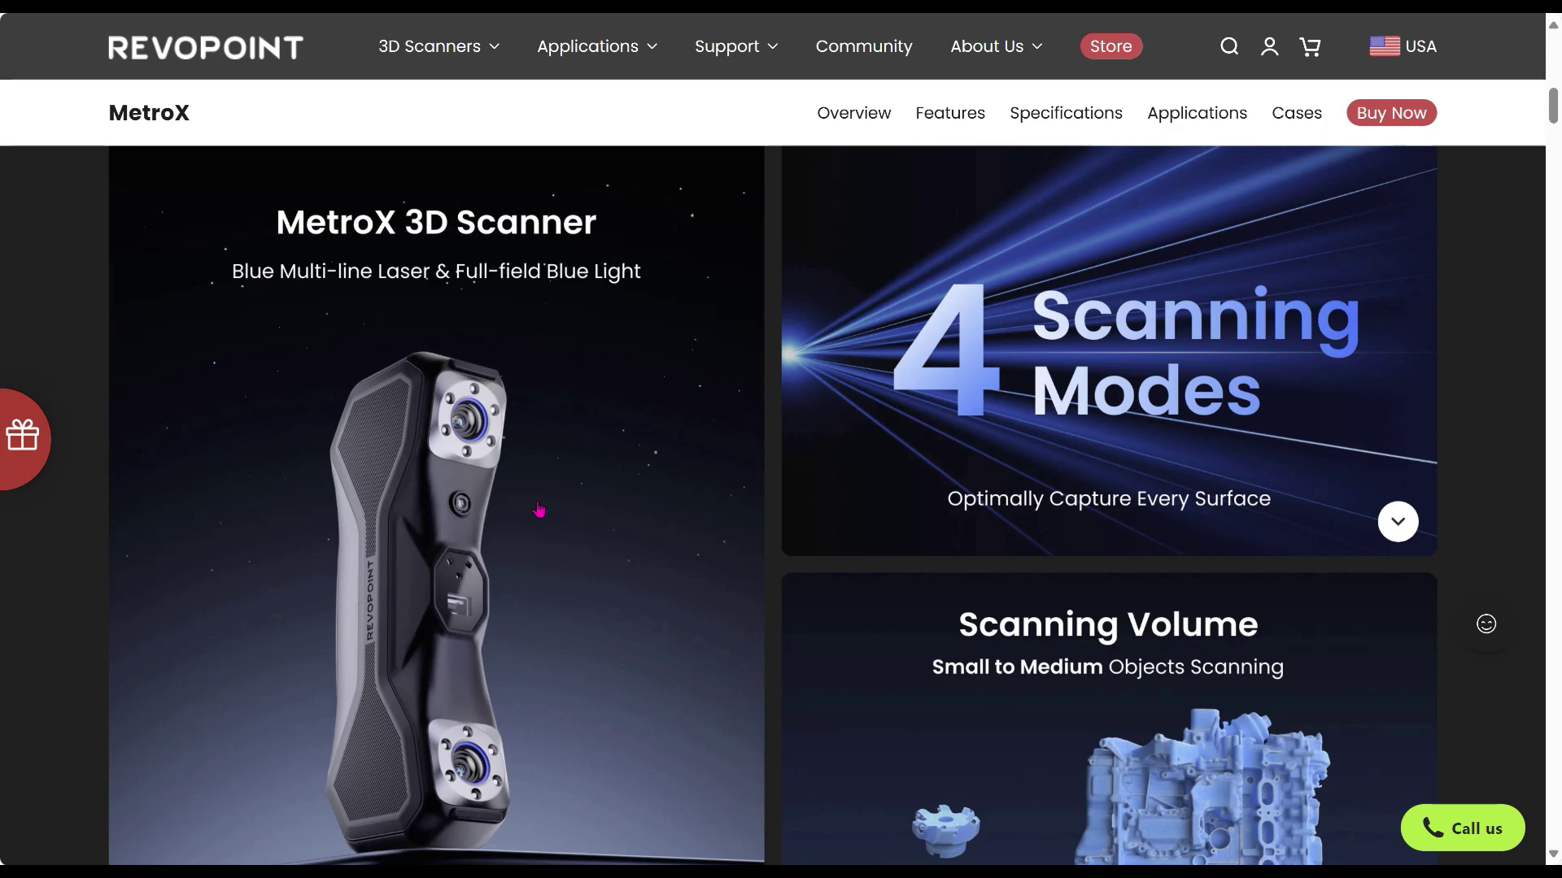
Step: Scroll the MetroX product page down to the Multi-function software card
{"action": "scroll", "coordinate": [539, 509], "scroll_direction": "down", "scroll_amount": 8}
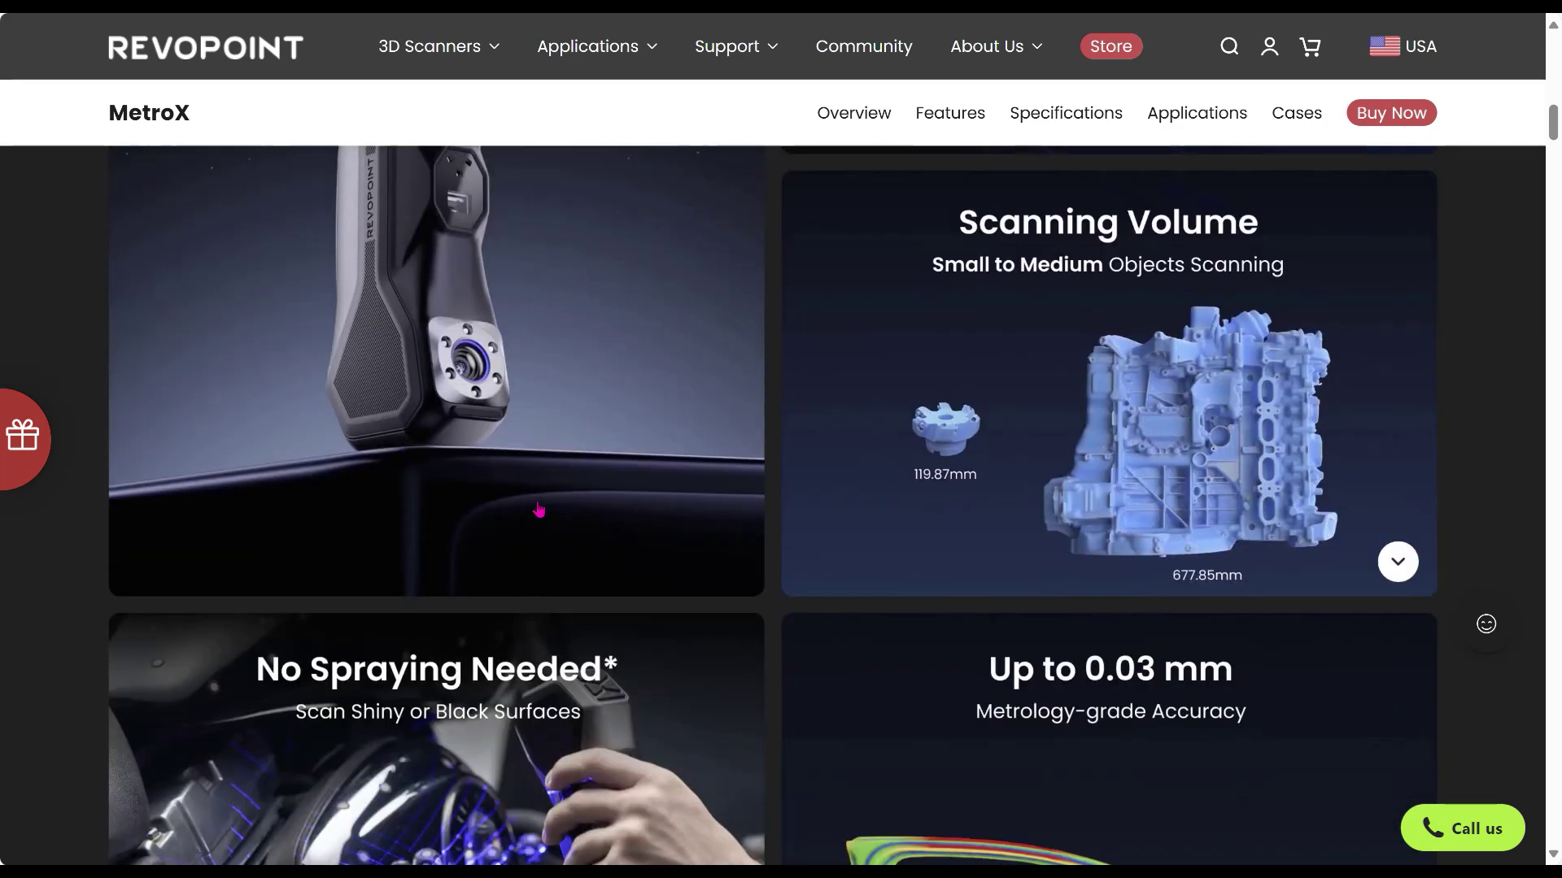
{"action": "scroll", "coordinate": [539, 510], "scroll_direction": "down", "scroll_amount": 3}
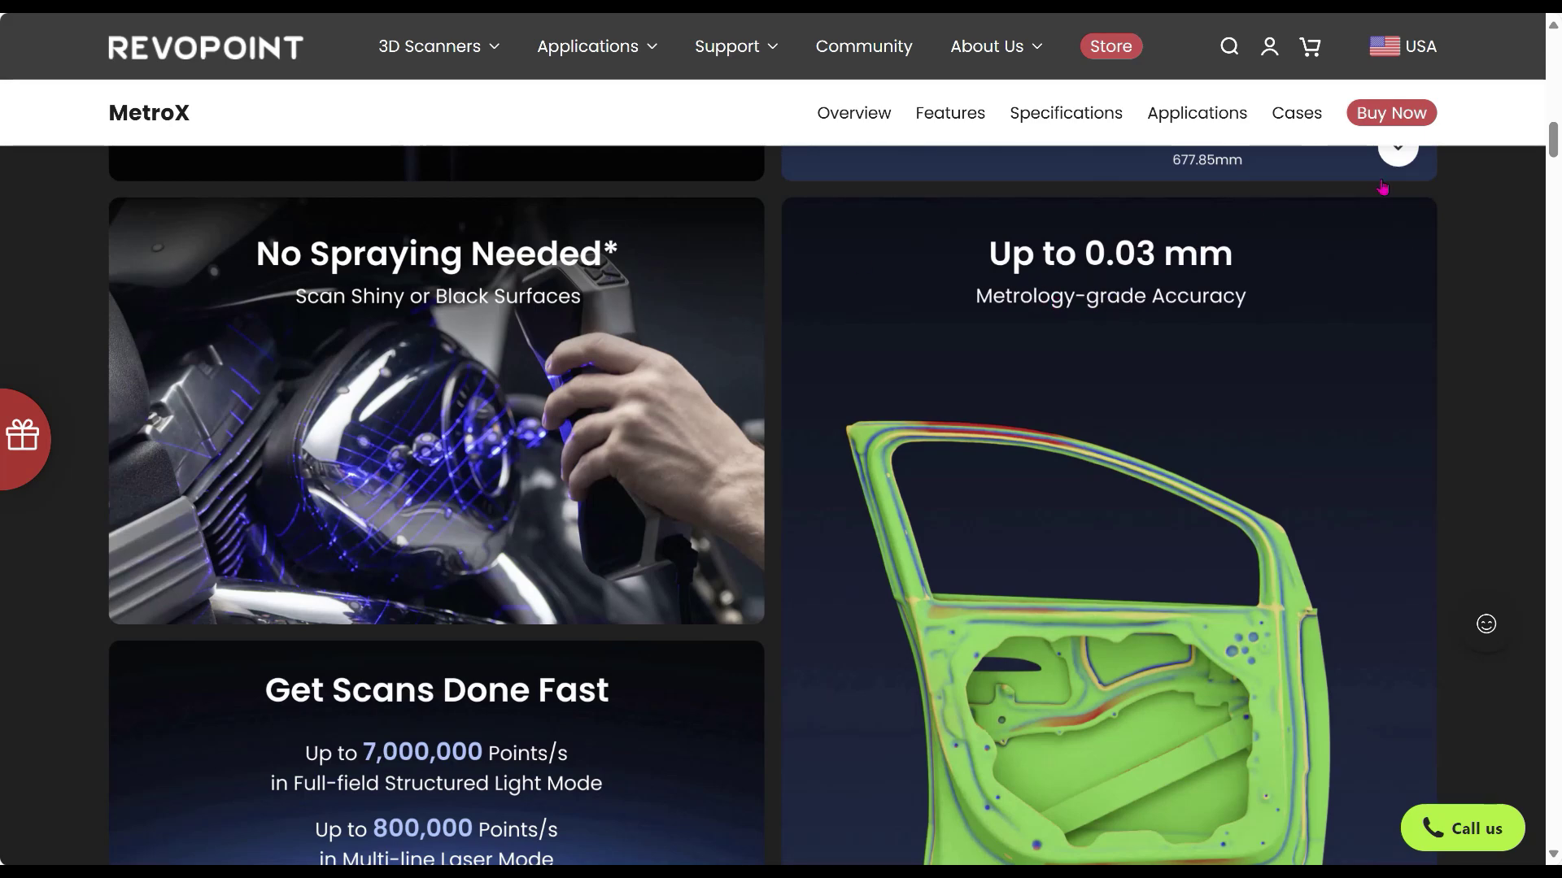
{"action": "scroll", "coordinate": [1331, 643], "scroll_direction": "down", "scroll_amount": 4}
{"action": "scroll", "coordinate": [1331, 642], "scroll_direction": "down", "scroll_amount": 2}
{"action": "scroll", "coordinate": [1330, 642], "scroll_direction": "down", "scroll_amount": 2}
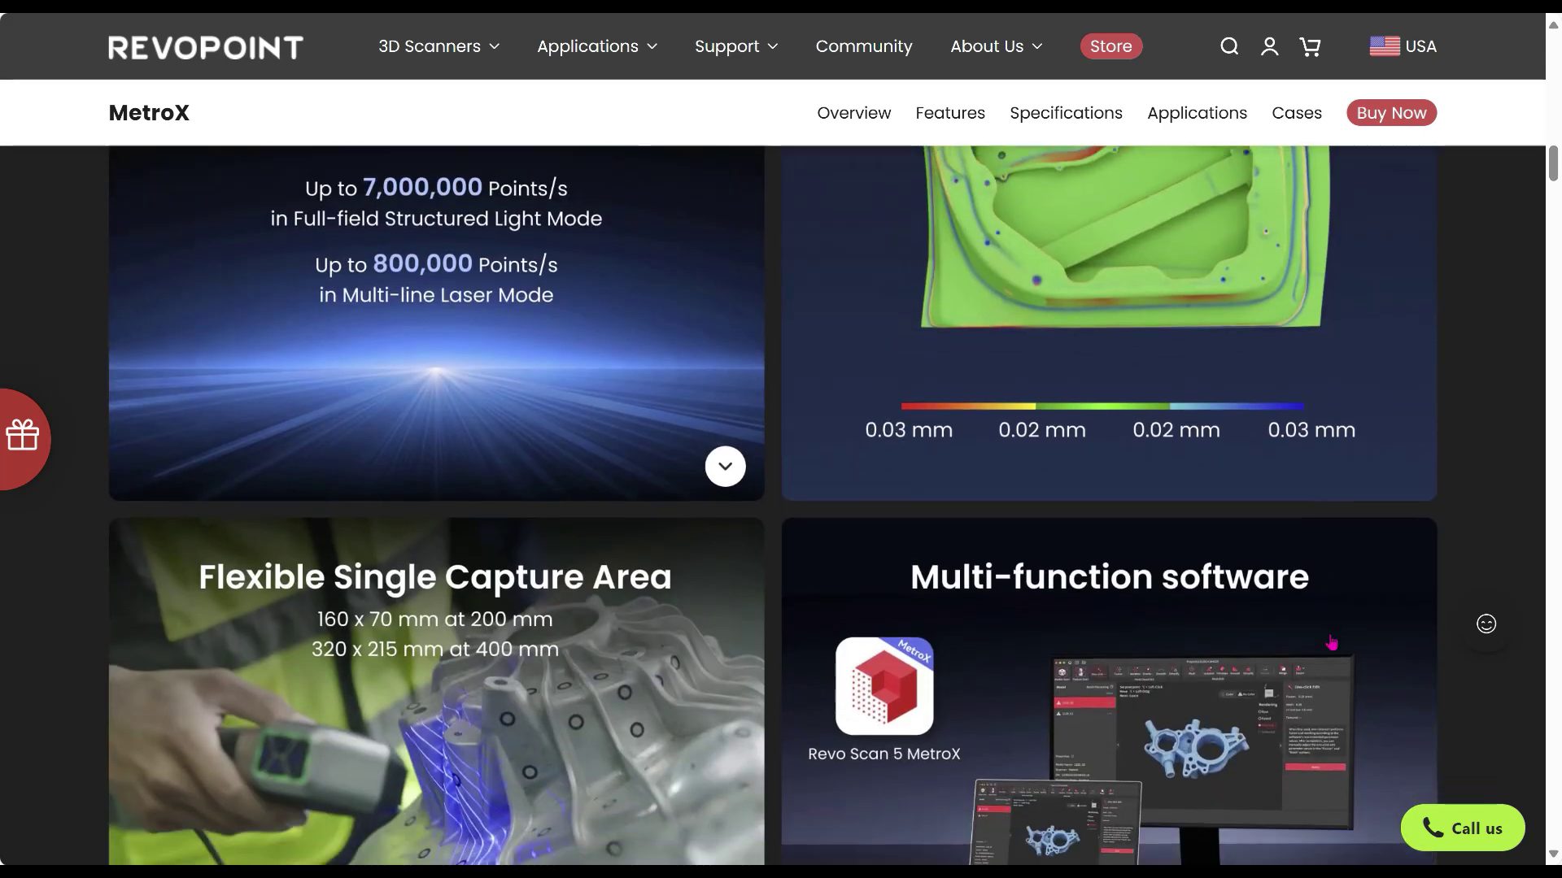